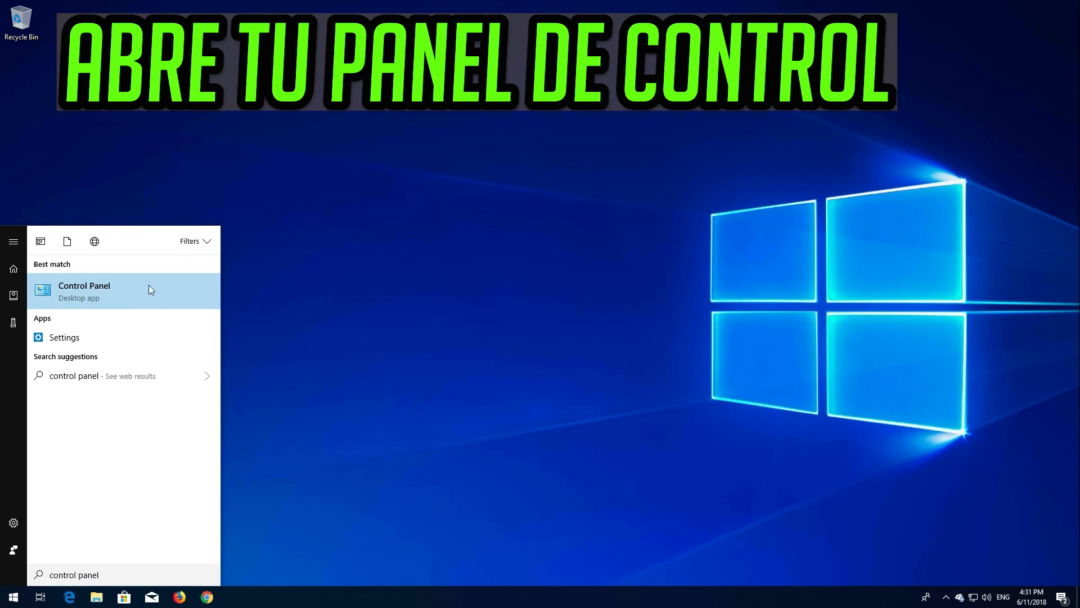
Open Date and Time from Control Panel's Clock and Region category, then open the date and time settings and accept them as they are.
left_click(75, 296)
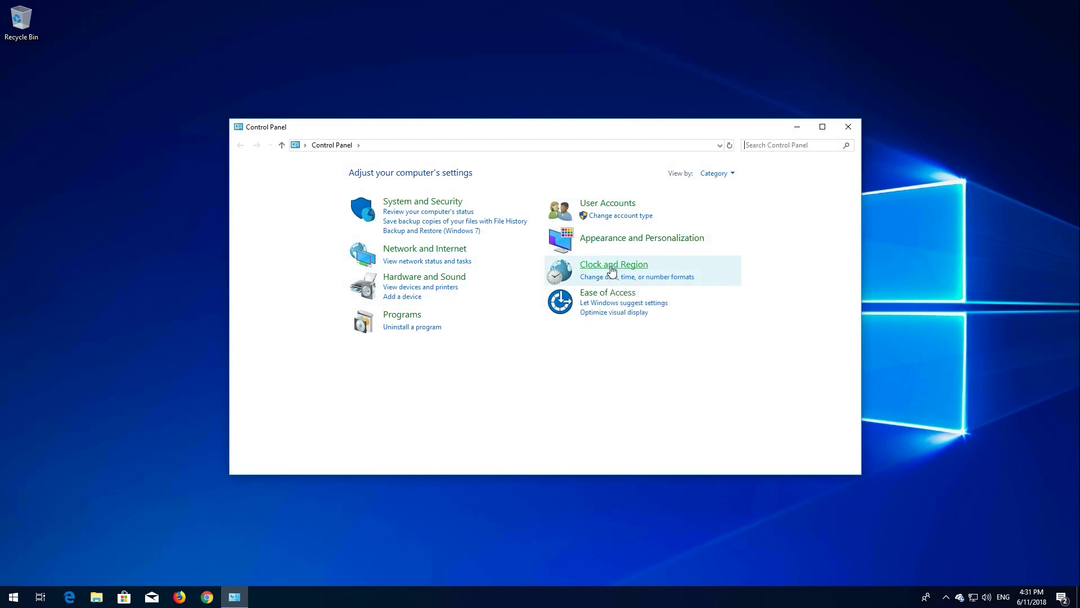
left_click(616, 268)
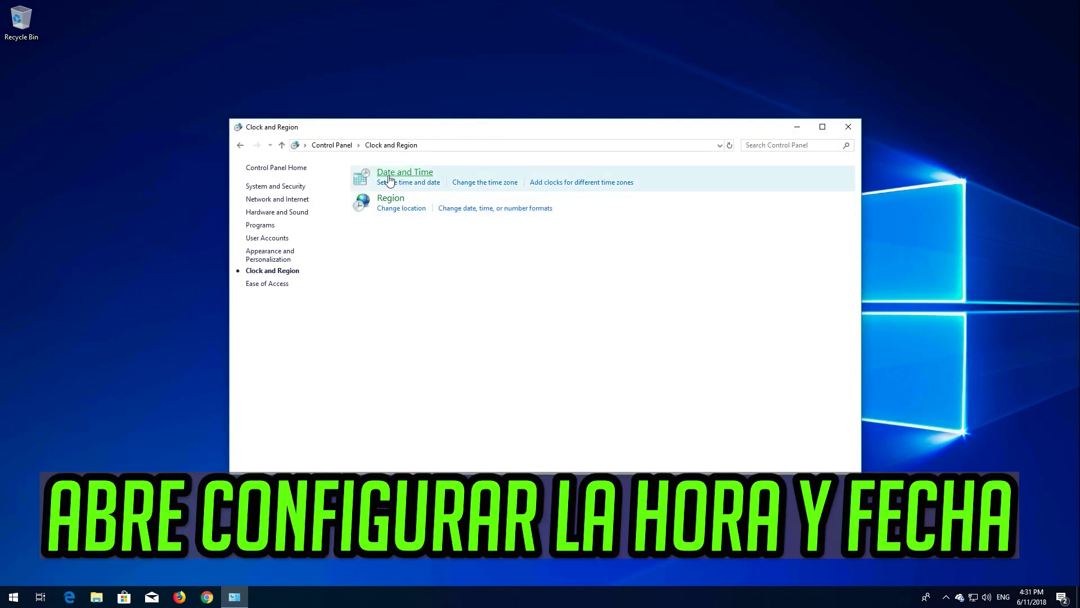
left_click(416, 183)
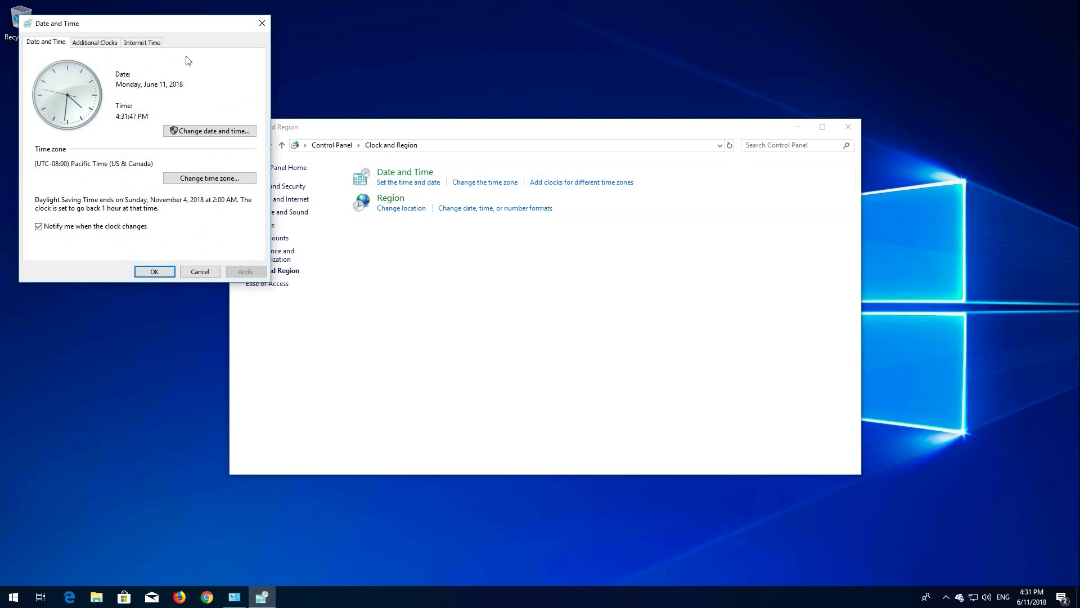
left_click_drag(151, 24, 486, 179)
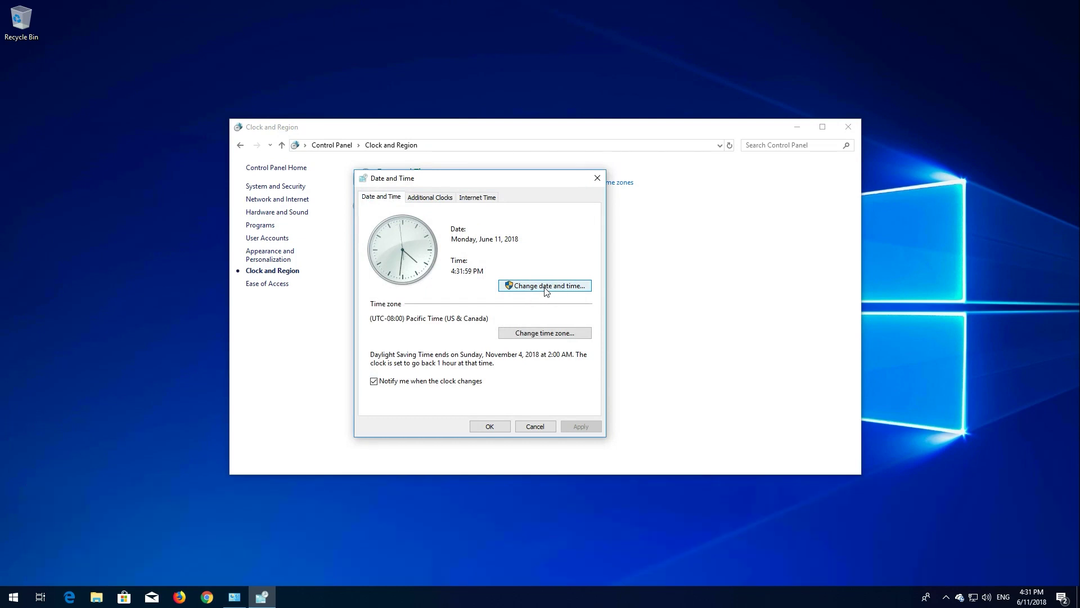
left_click(545, 287)
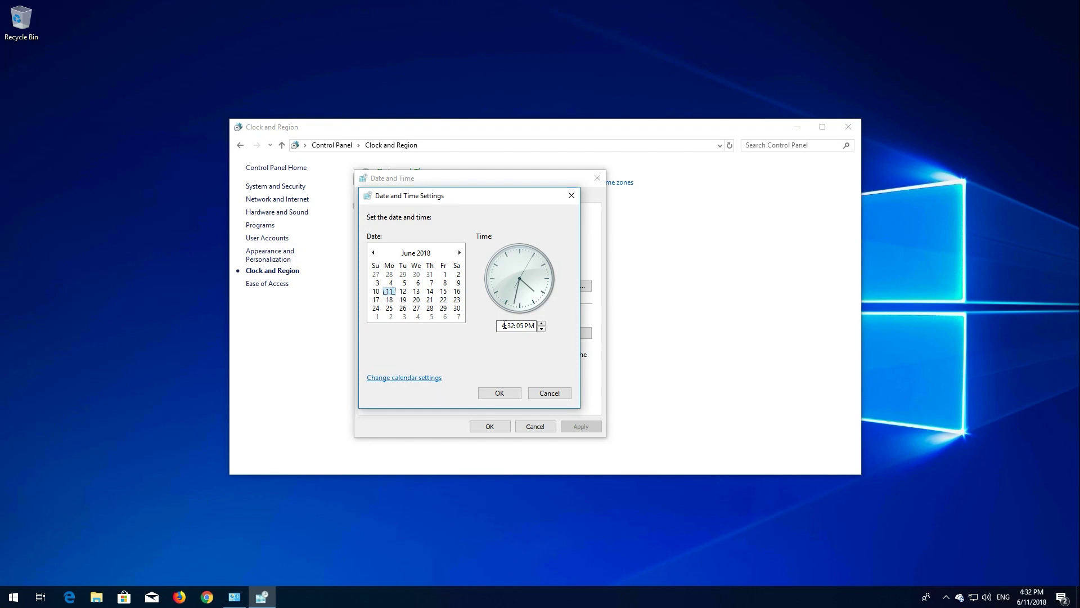
left_click(500, 393)
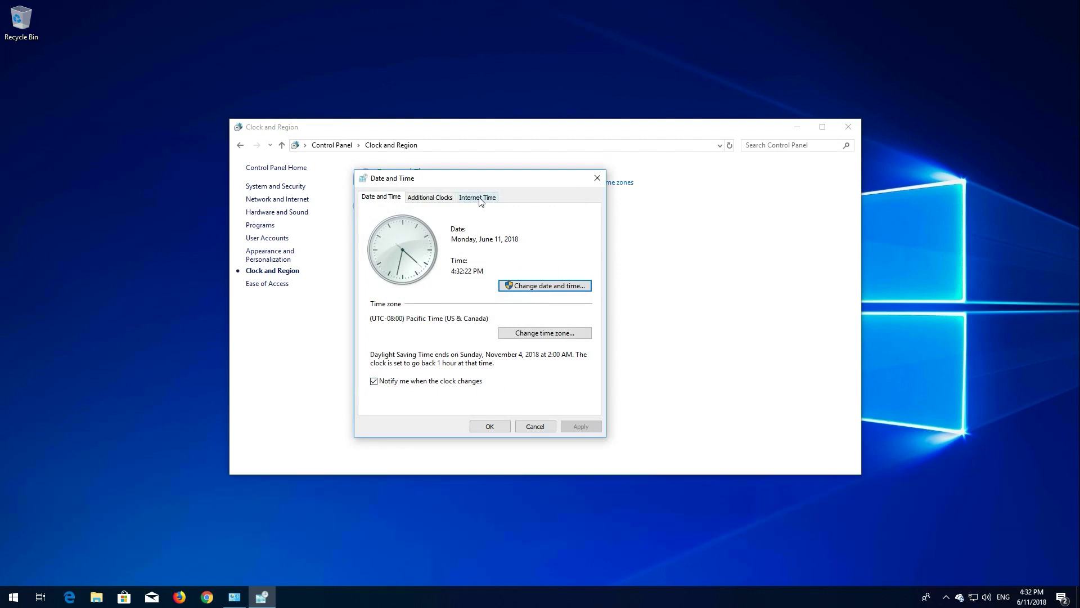
Enable synchronization with an Internet time server and update the clock from time.windows.com.
left_click(474, 198)
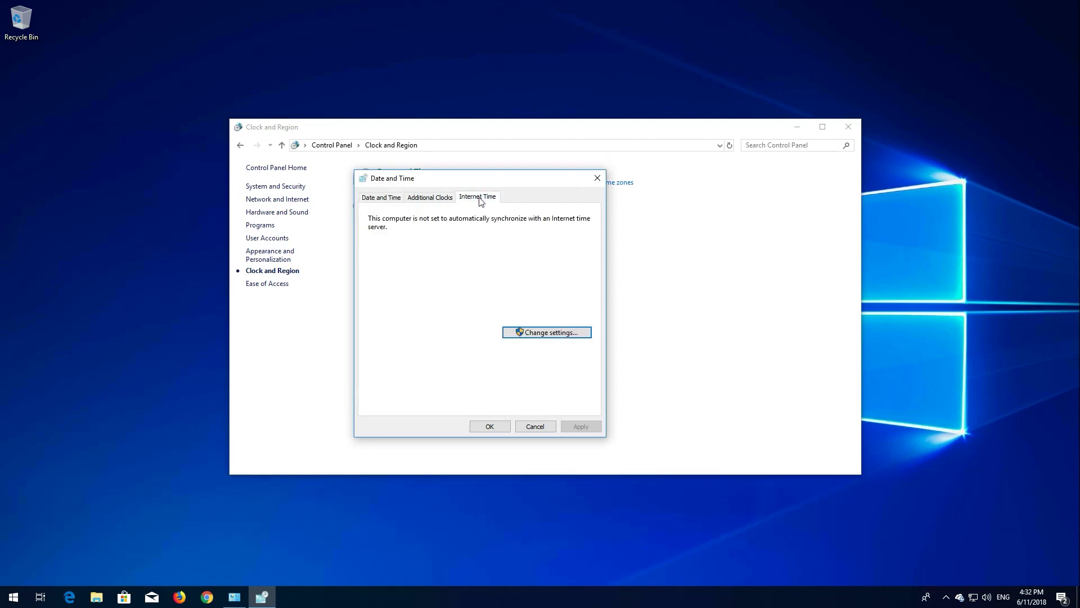
left_click(546, 336)
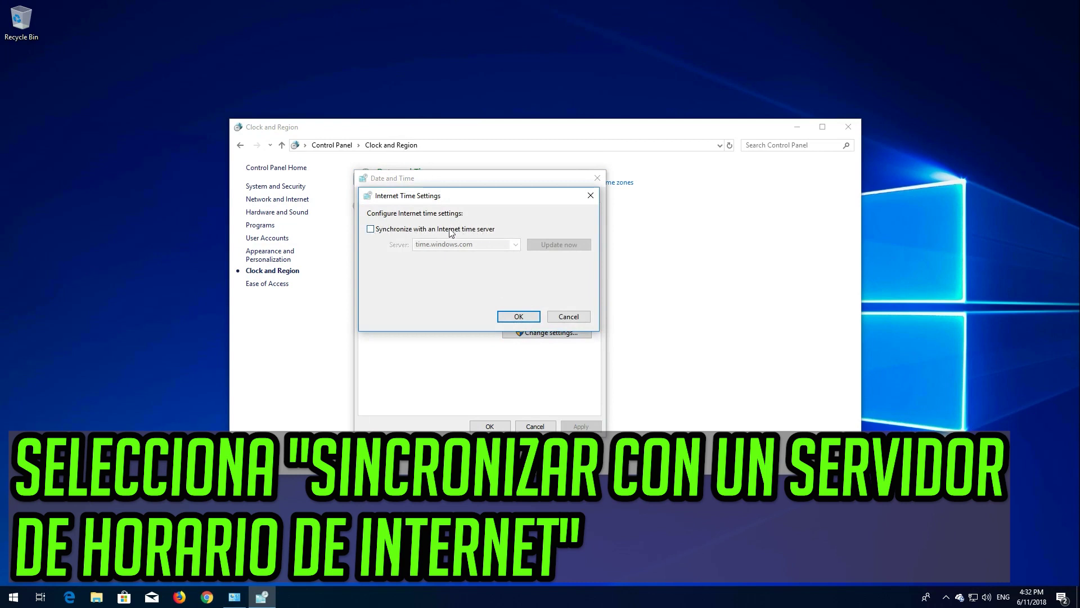
left_click(371, 229)
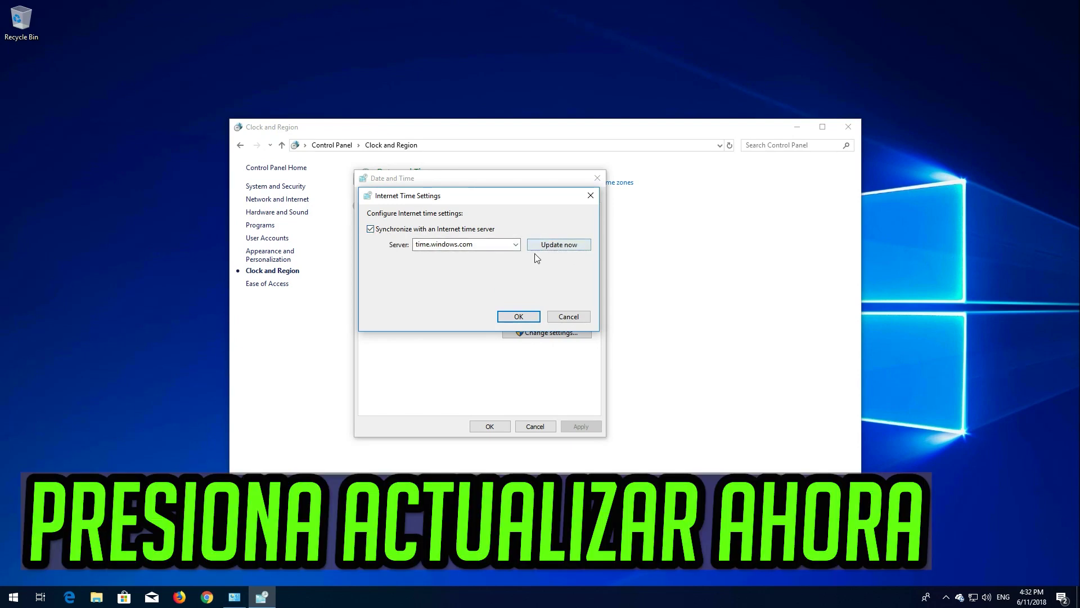
left_click(551, 248)
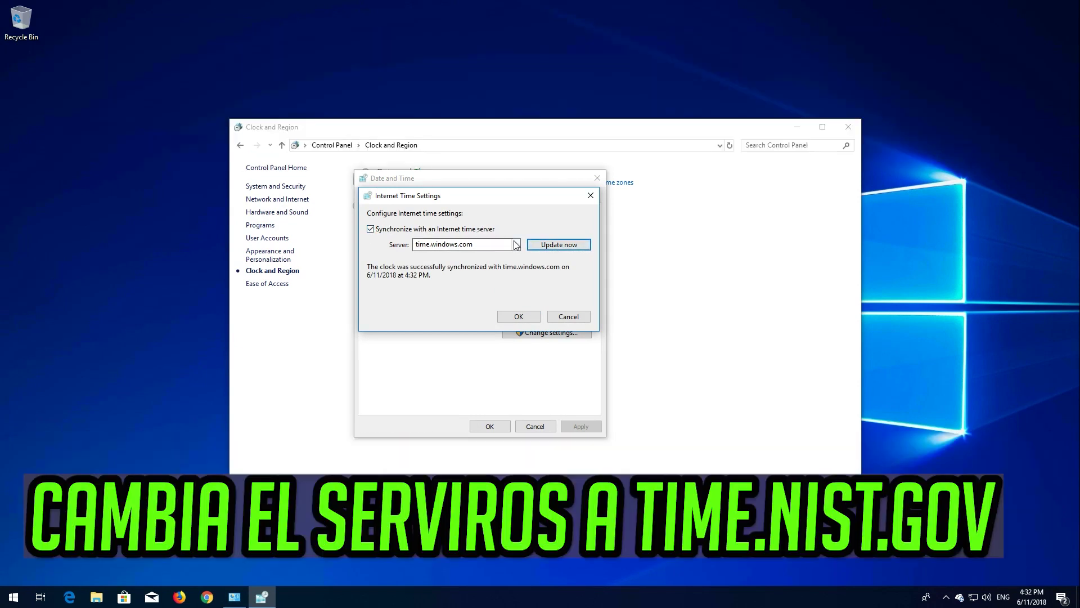
Switch the Internet time server to time.nist.gov, update the clock from it, and accept the Date and Time settings.
left_click(516, 245)
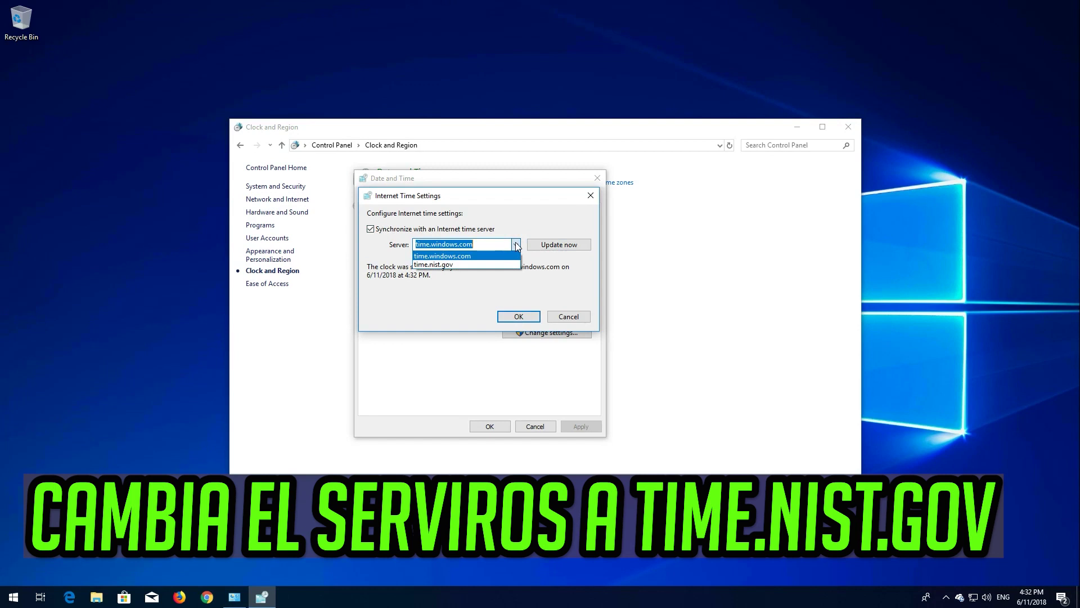
left_click(467, 263)
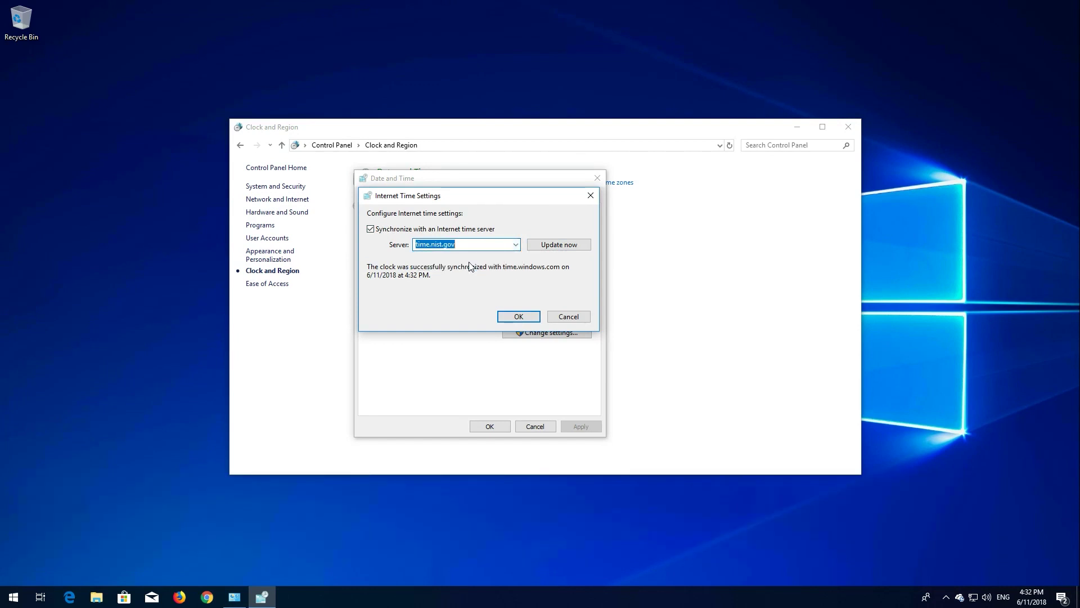
left_click(557, 246)
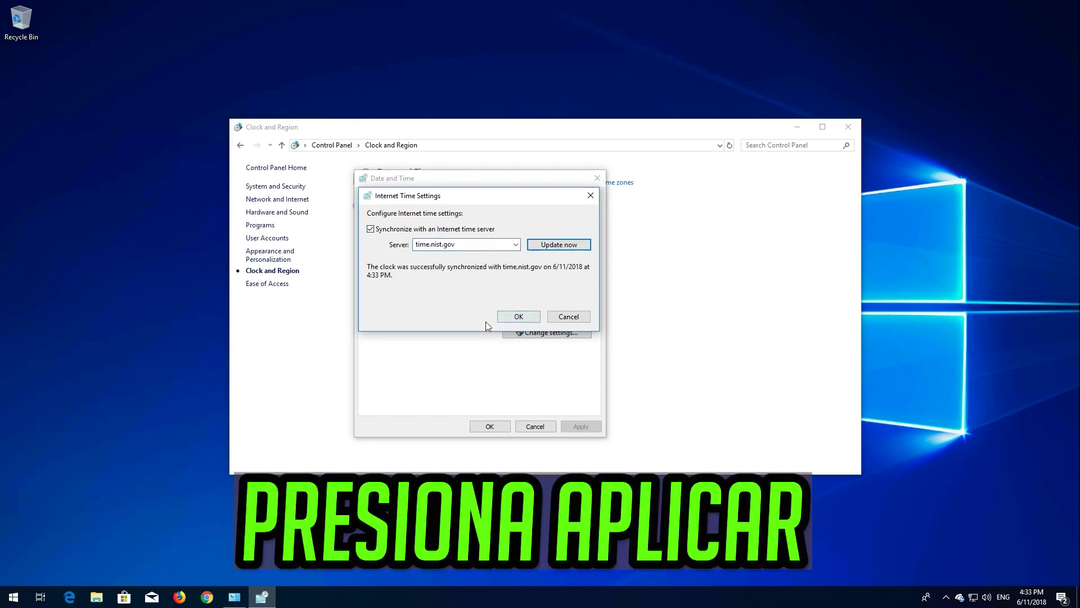
left_click(525, 317)
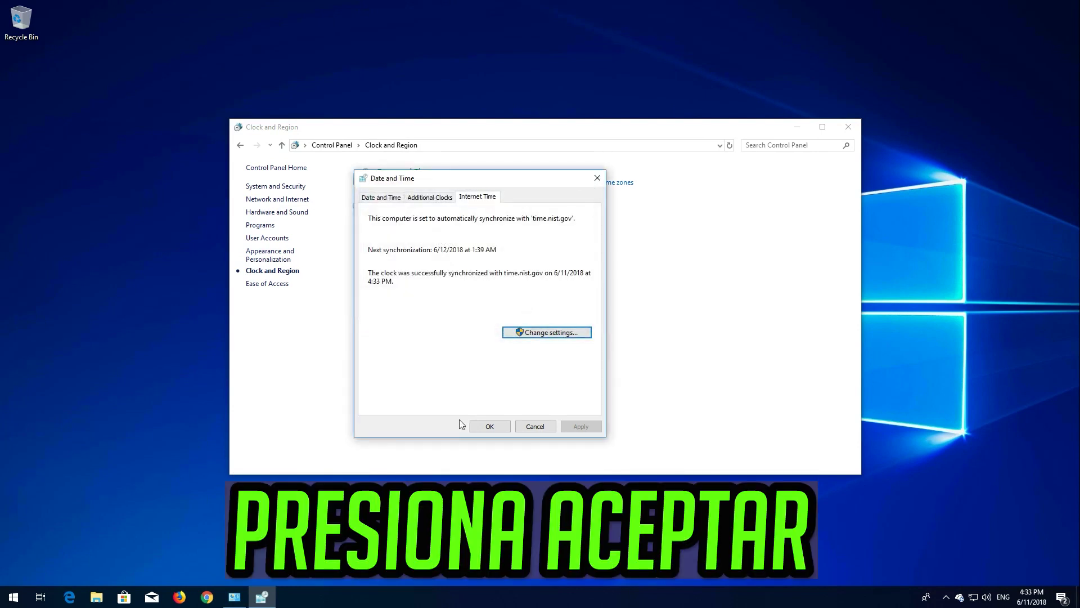
left_click(490, 426)
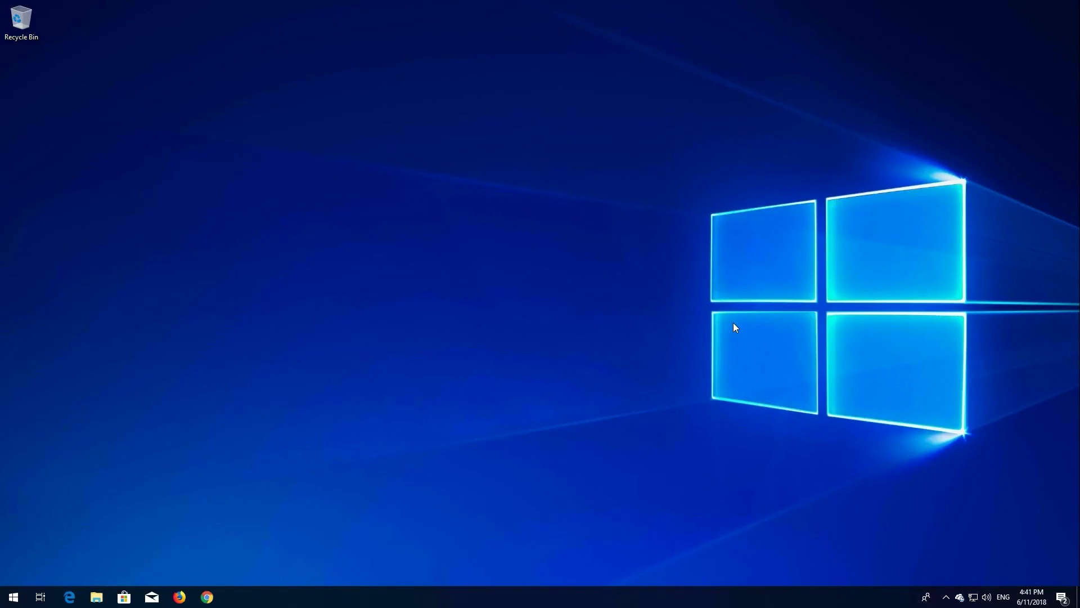
Search for cmd and run Command Prompt as administrator, allowing it to make changes to the device.
key("super")
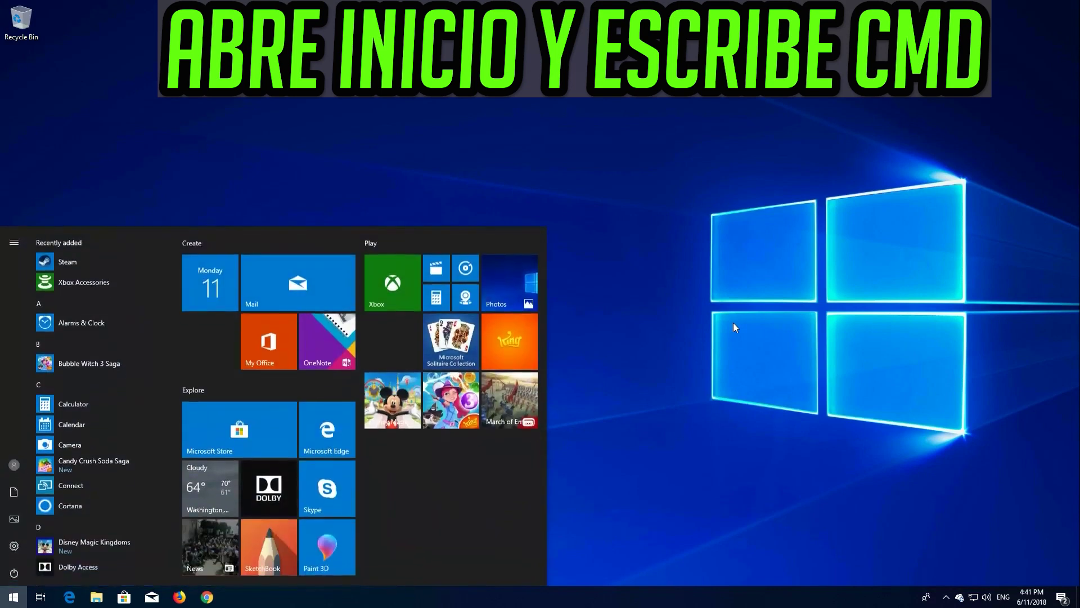
type("cmd")
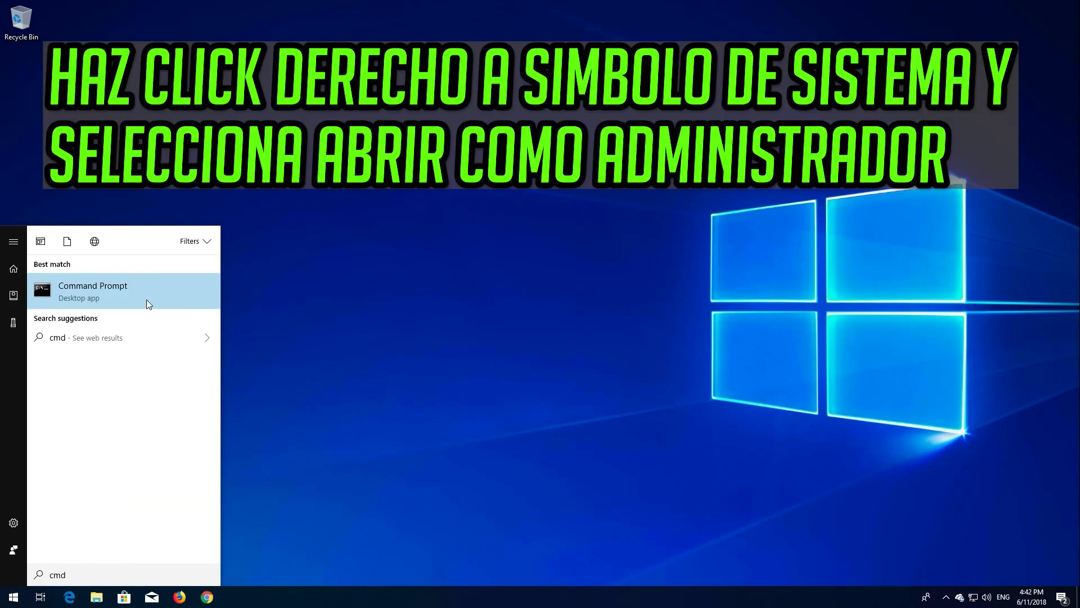
right_click(146, 299)
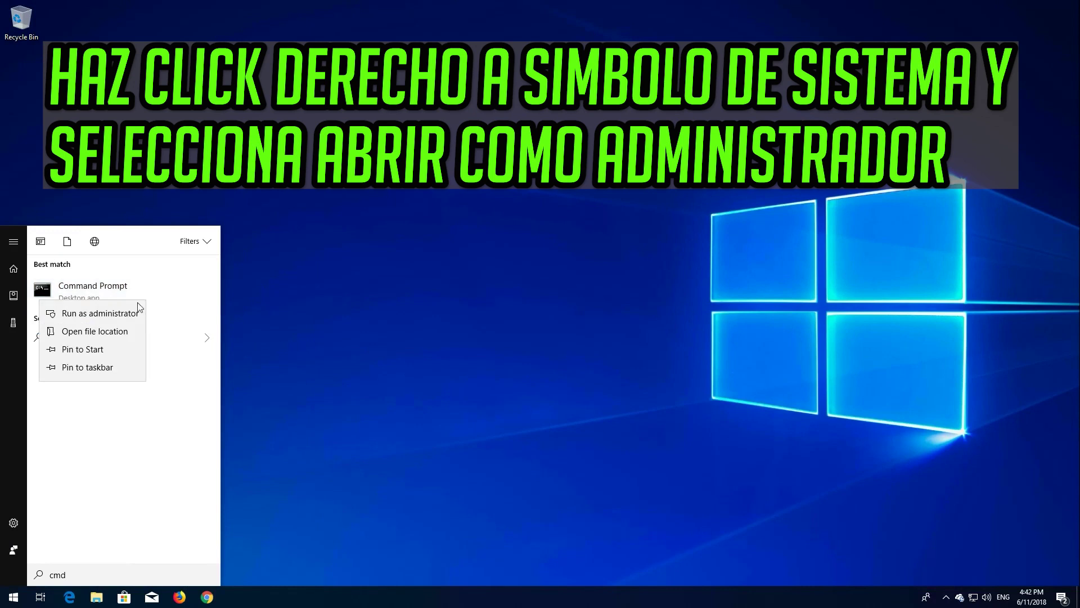
left_click(98, 314)
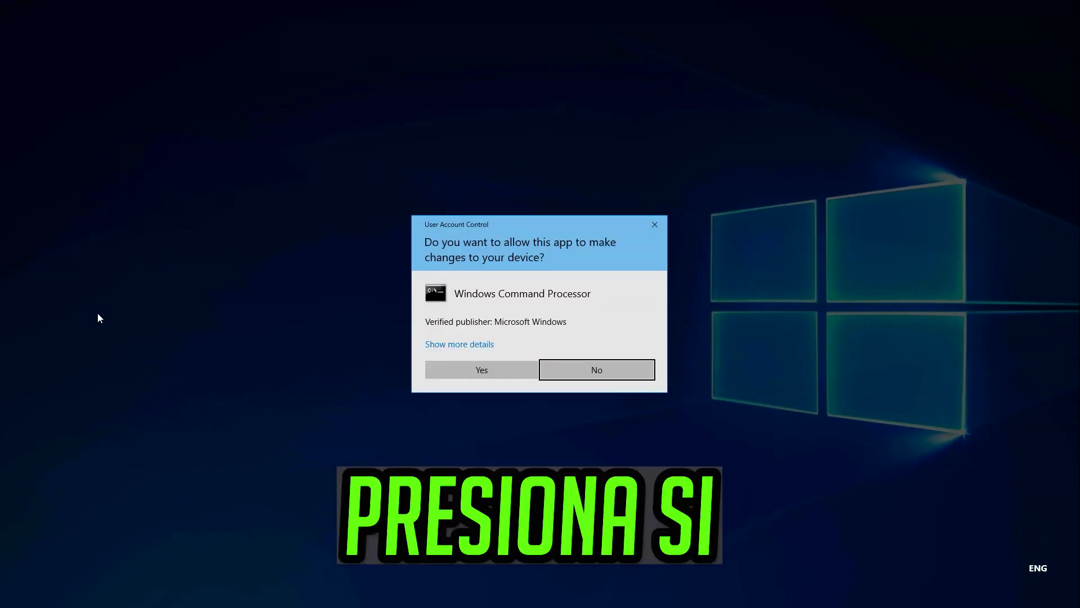
left_click(487, 370)
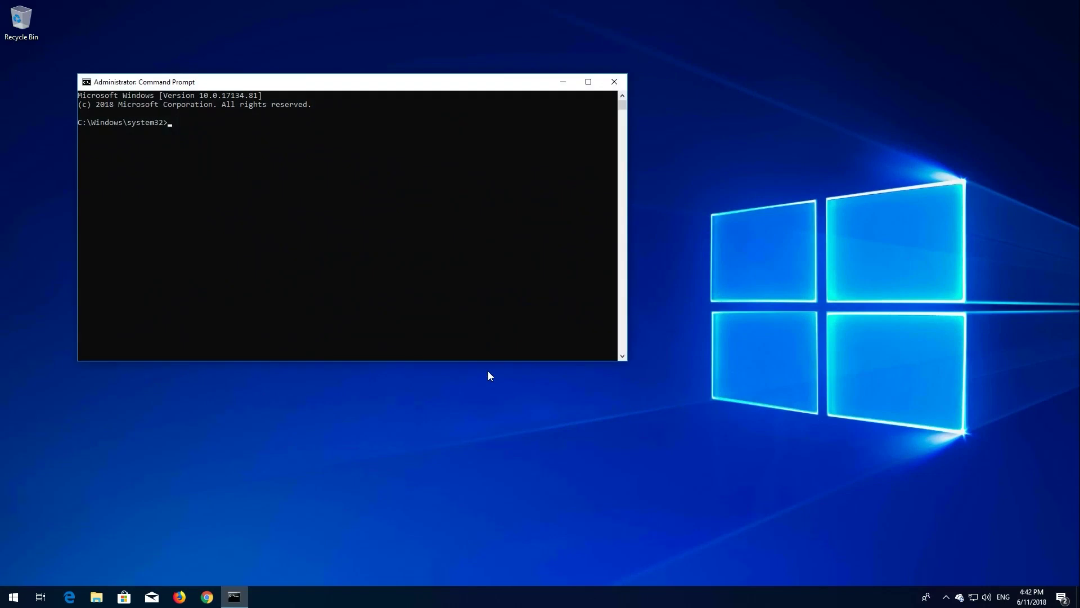
left_click_drag(362, 88, 529, 163)
Unregister and re-register the Windows Time service by running w32tm /unregister followed by w32tm /register.
type("w")
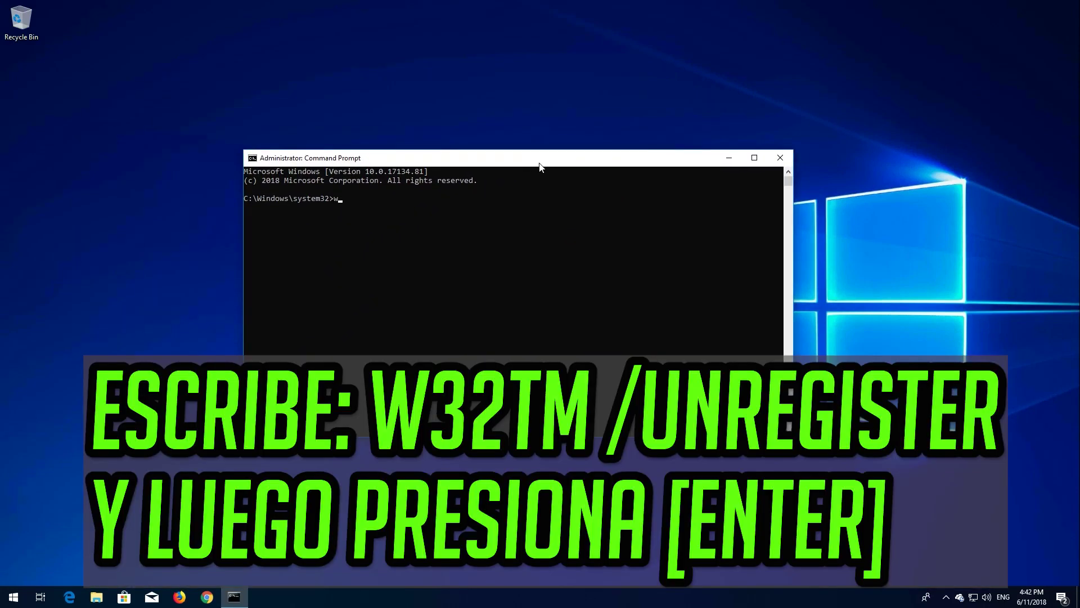
type("32tm /unregister")
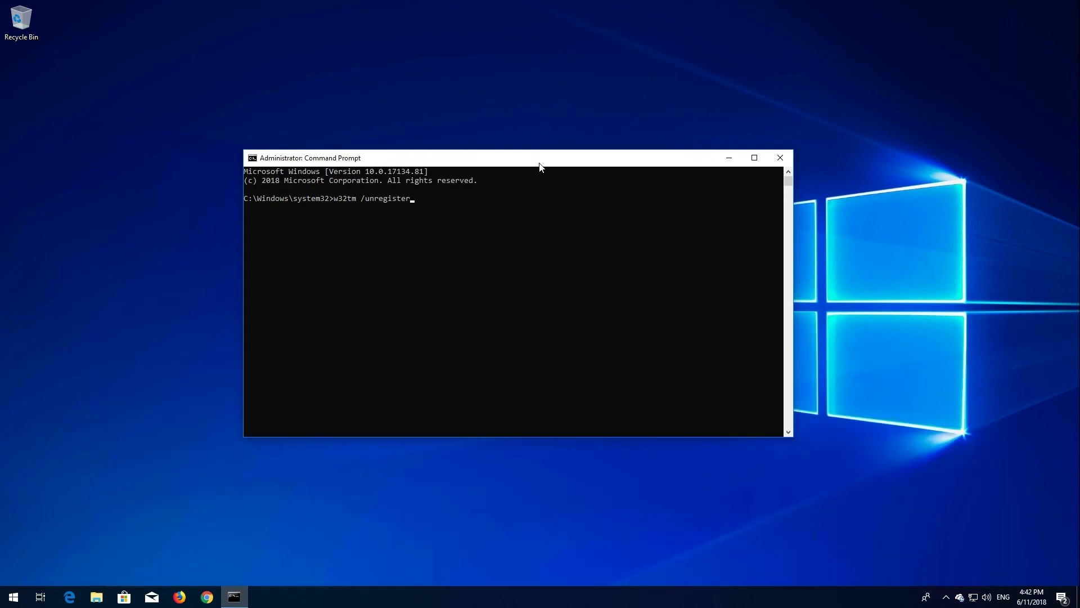
key("Return")
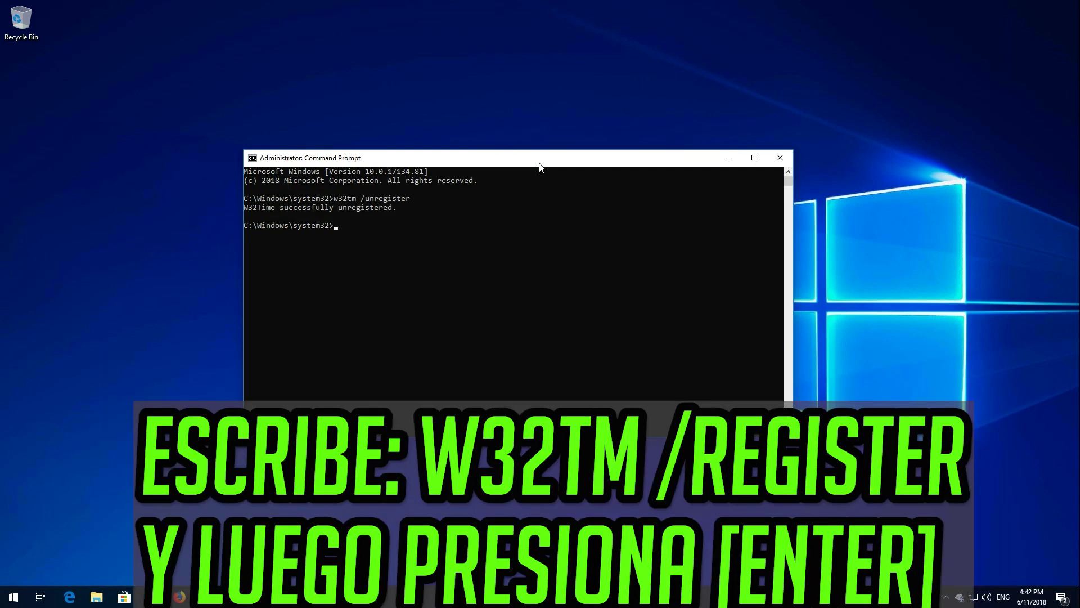
type("w32tm /register")
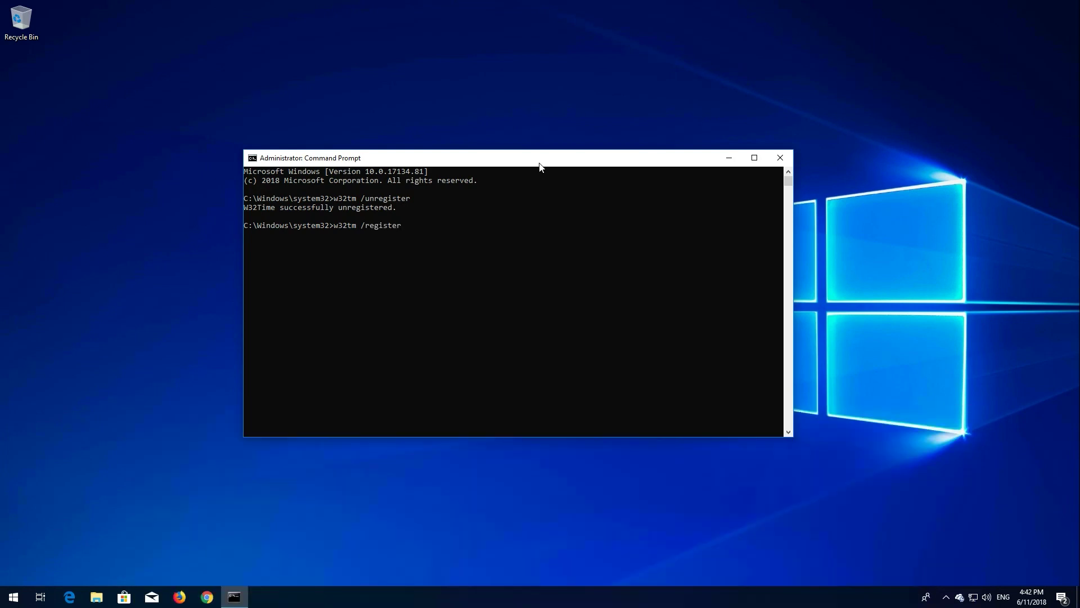
key("Return")
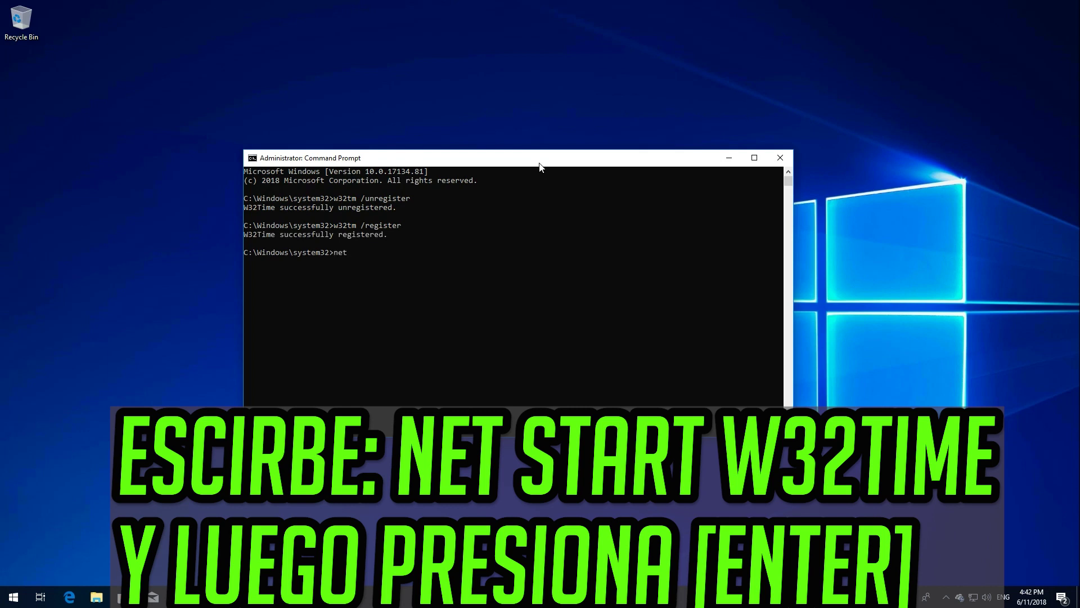
Start the Windows Time service by running net start w32time.
type("net start w32timew")
key("BackSpace")
key("Return")
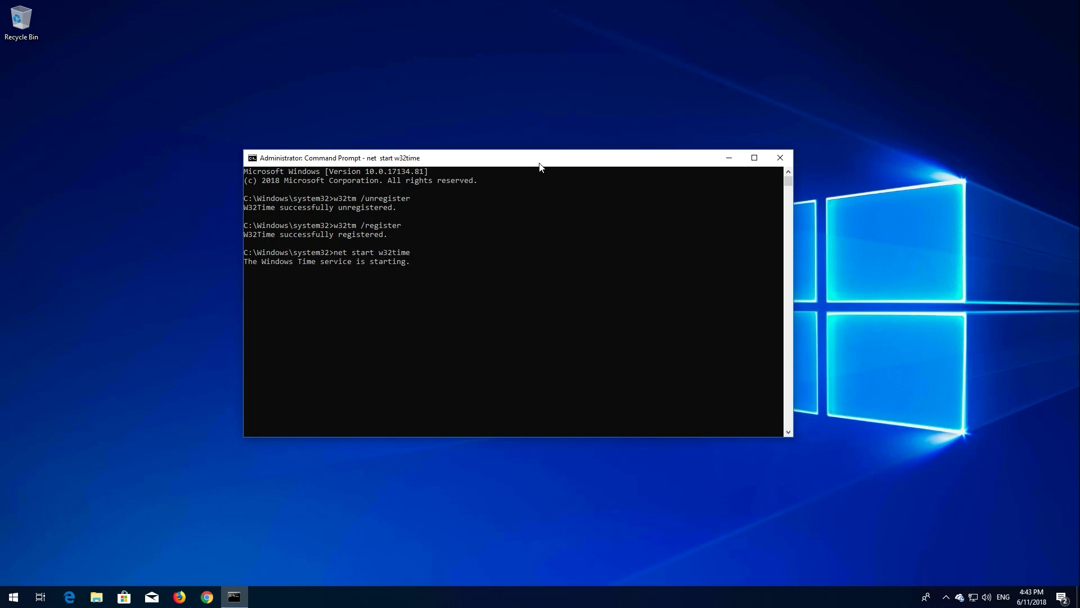
Resynchronize the clock by running w32tm /resync, then close Command Prompt with exit.
type("w32")
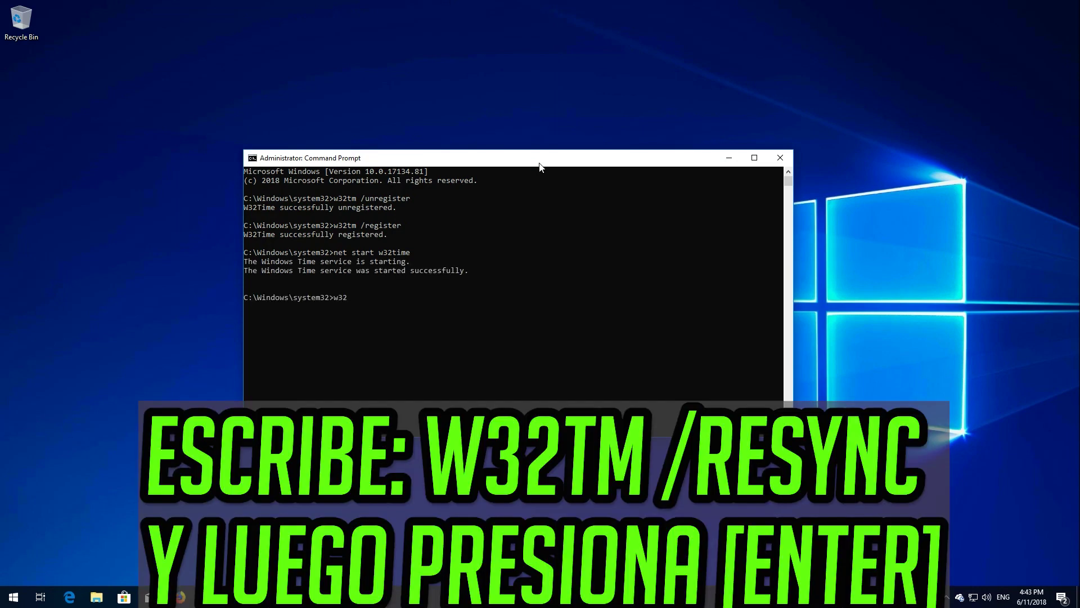
type("tm /resync")
key("Return")
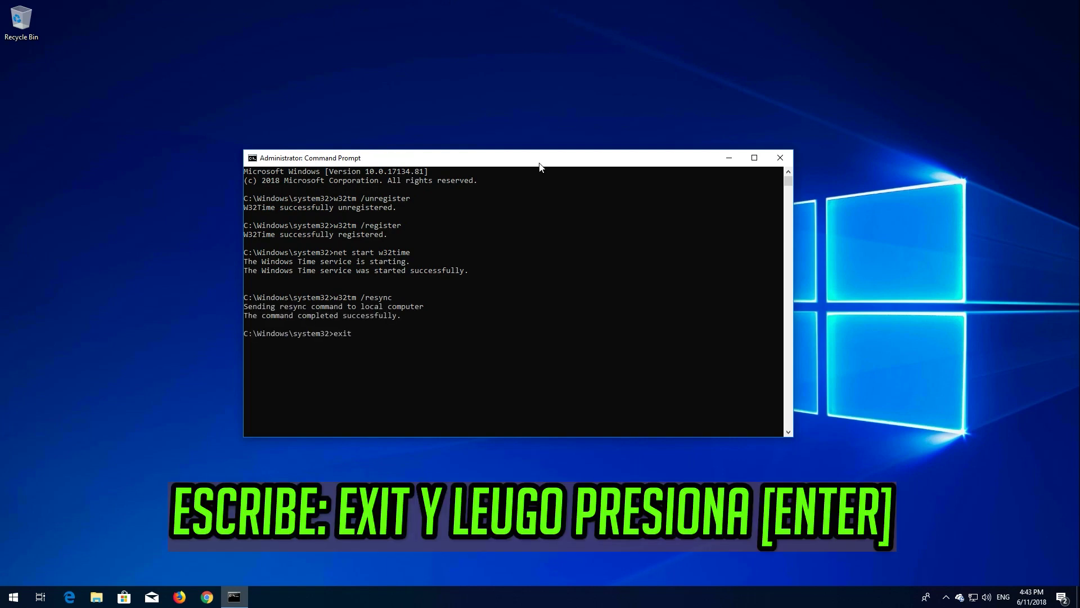
key("Return")
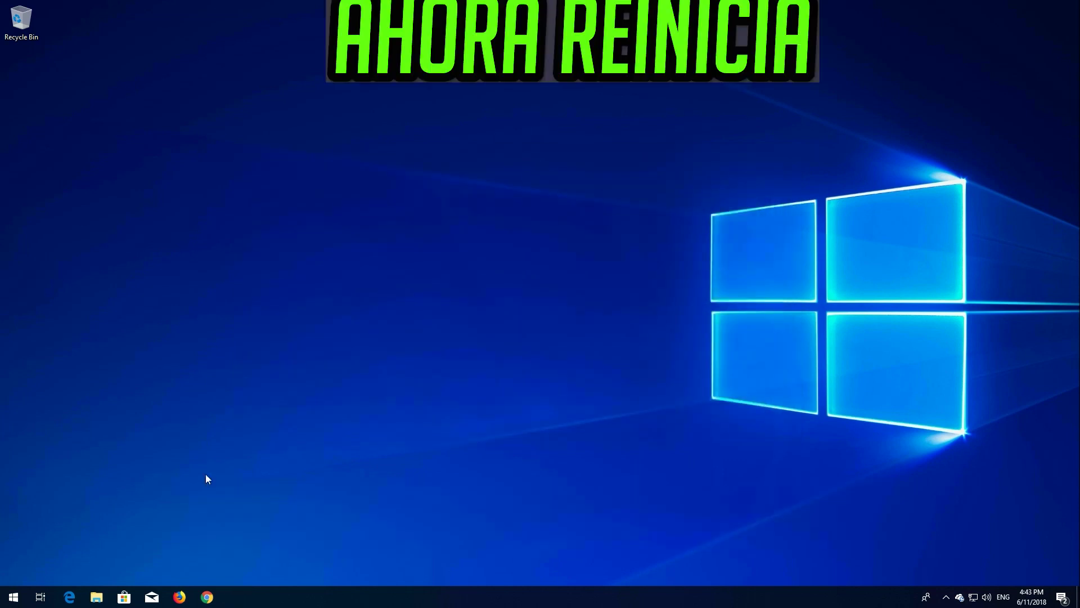
Restart the computer and return to the desktop.
left_click(13, 596)
left_click(13, 573)
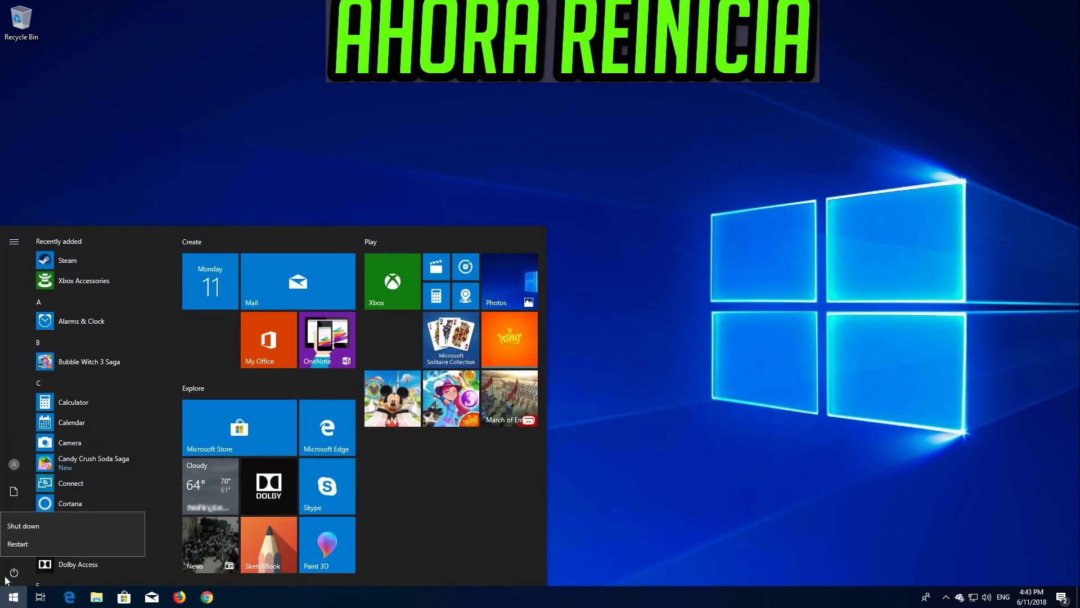
left_click(31, 542)
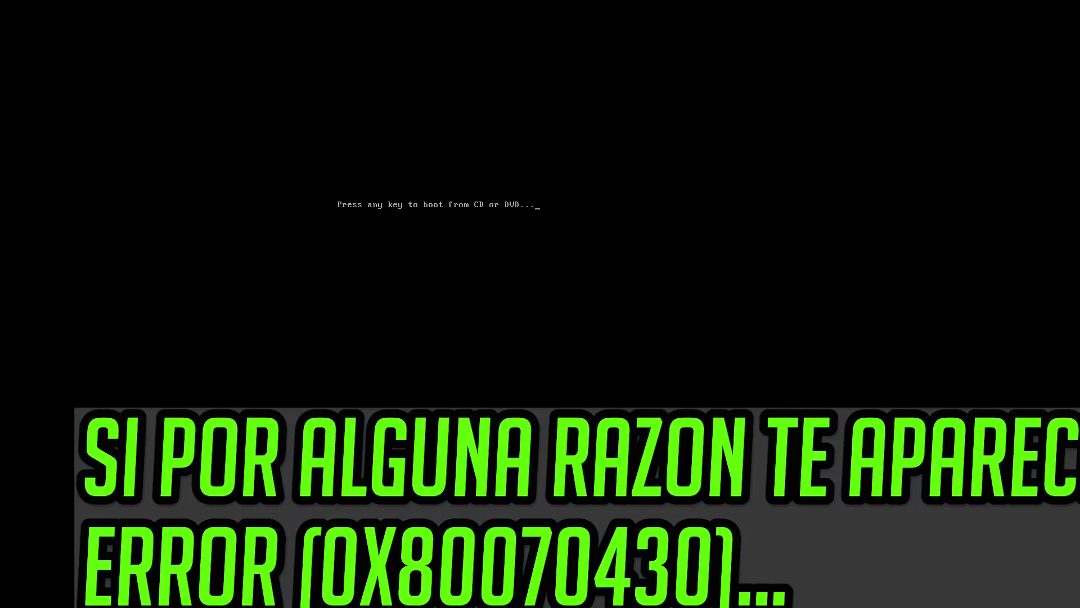
key("Return")
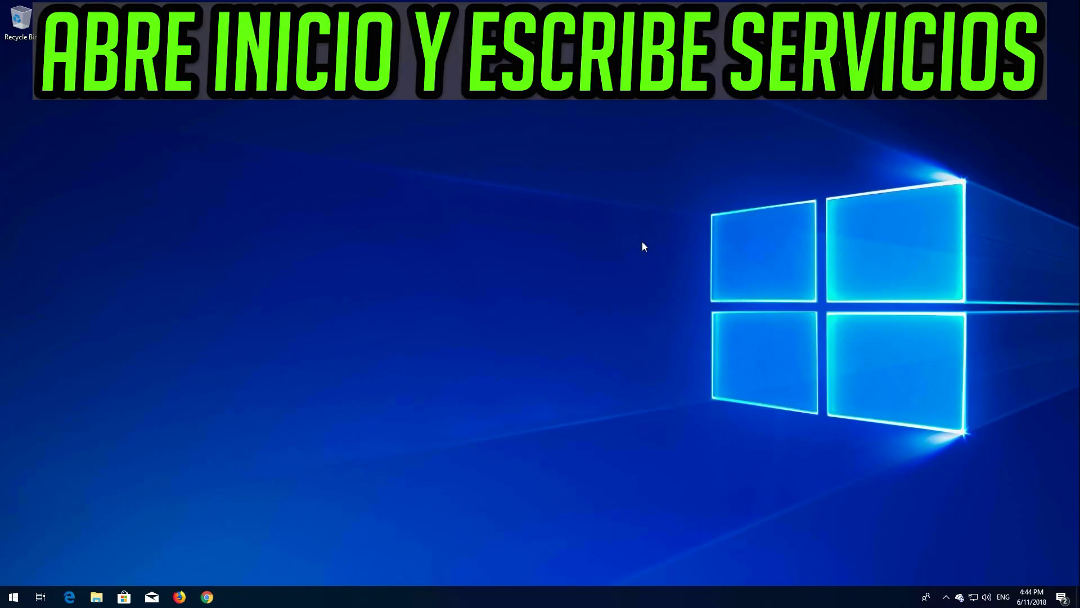
Search for services from Start and open the Services desktop app.
key("super")
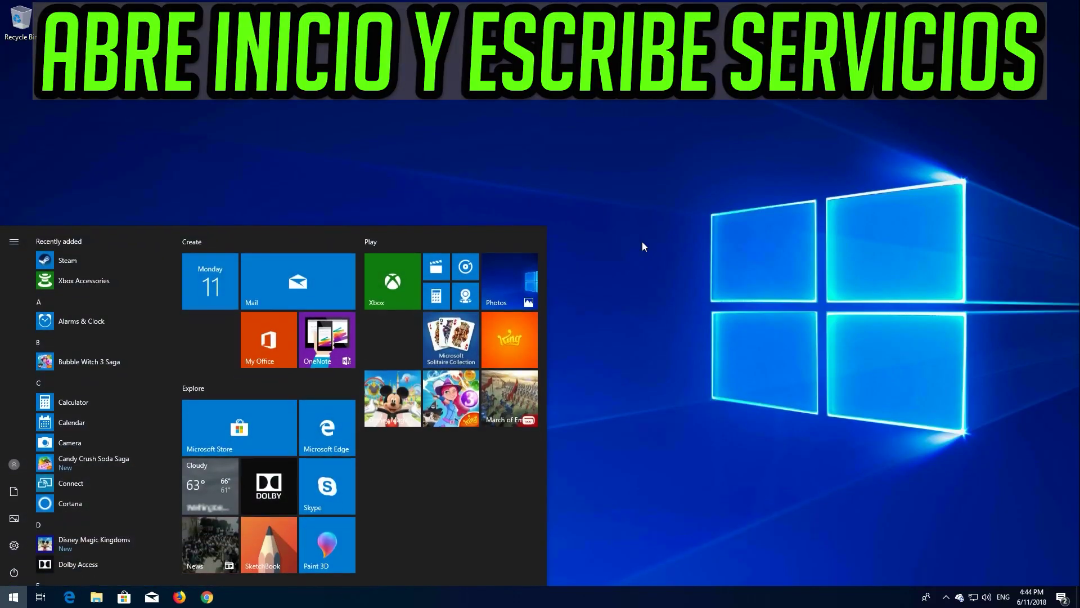
type("servic")
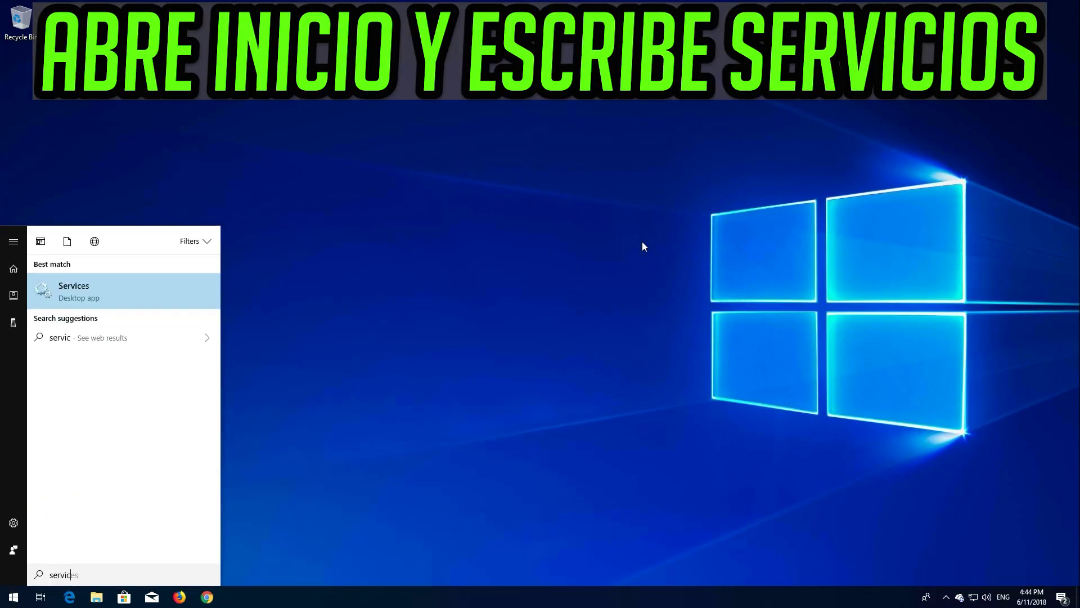
type("es")
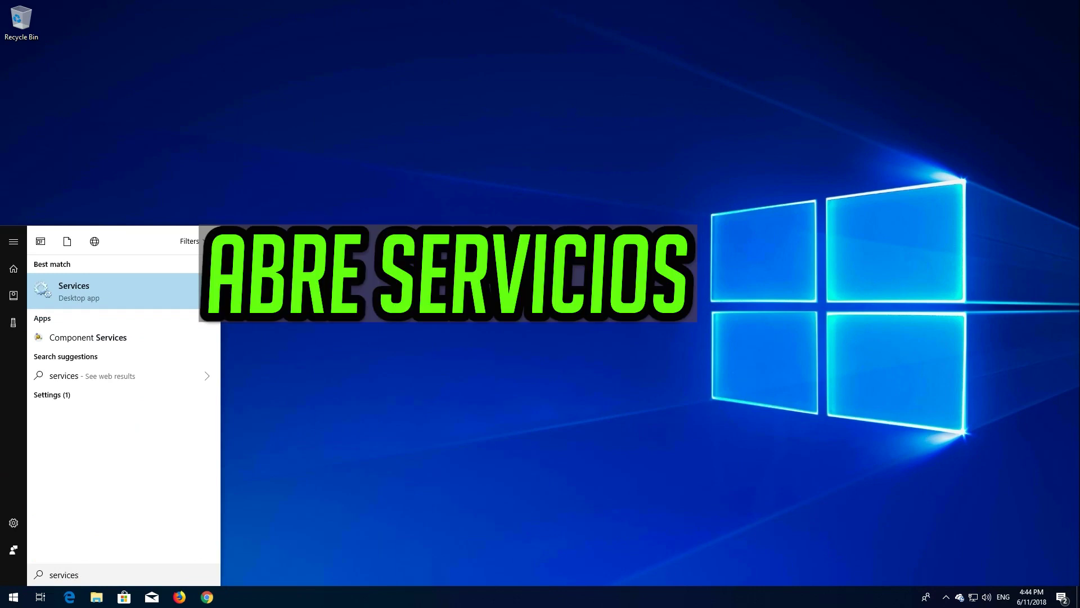
left_click(80, 289)
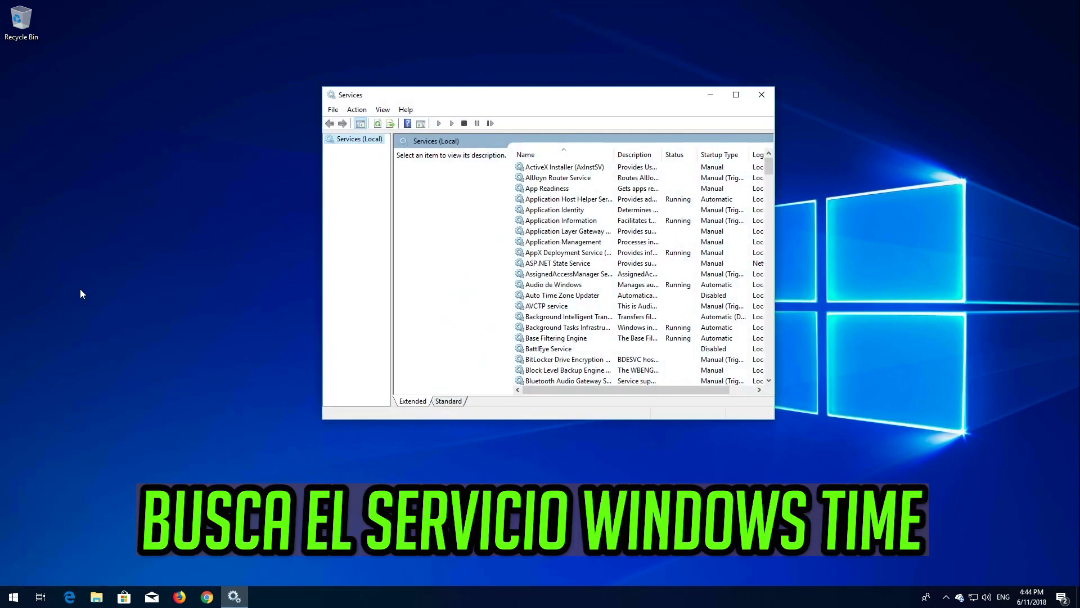
Find the Windows Time service in the services list and open its properties.
left_click(539, 232)
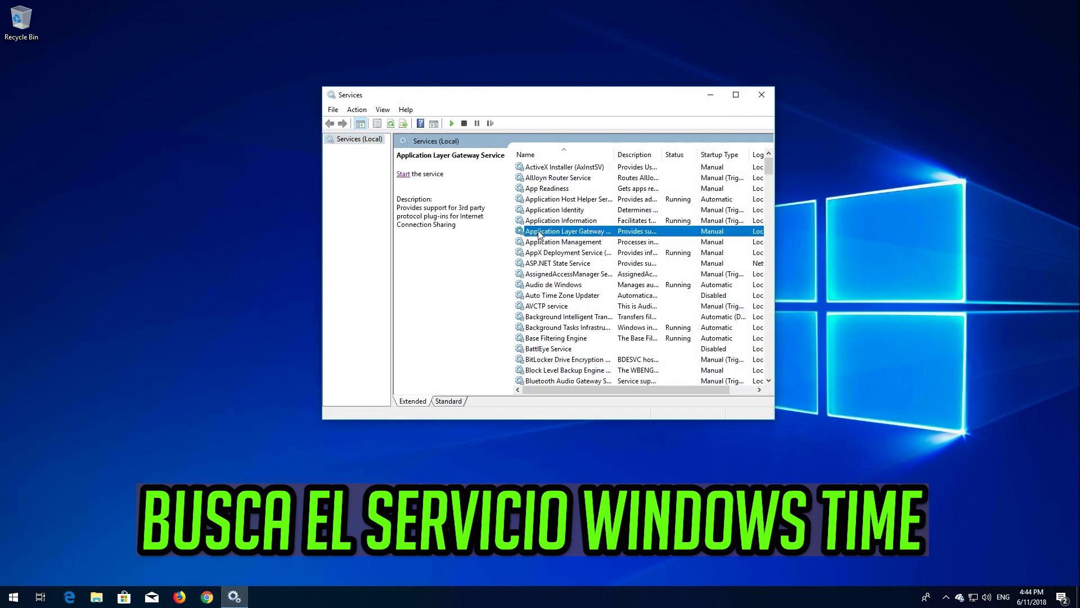
scroll(539, 231, "down", 20)
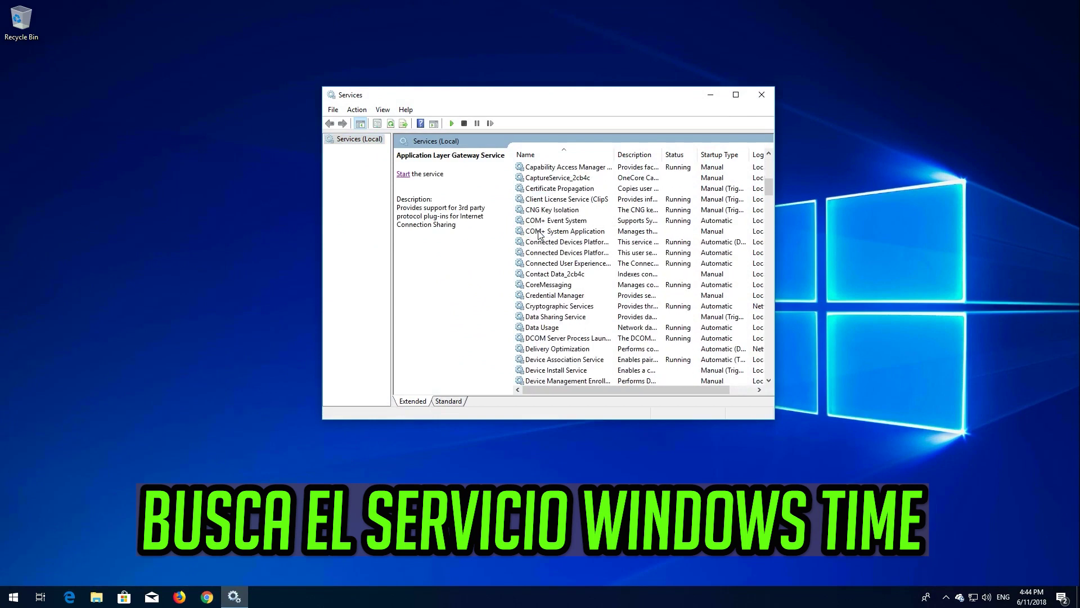
scroll(539, 232, "down", 20)
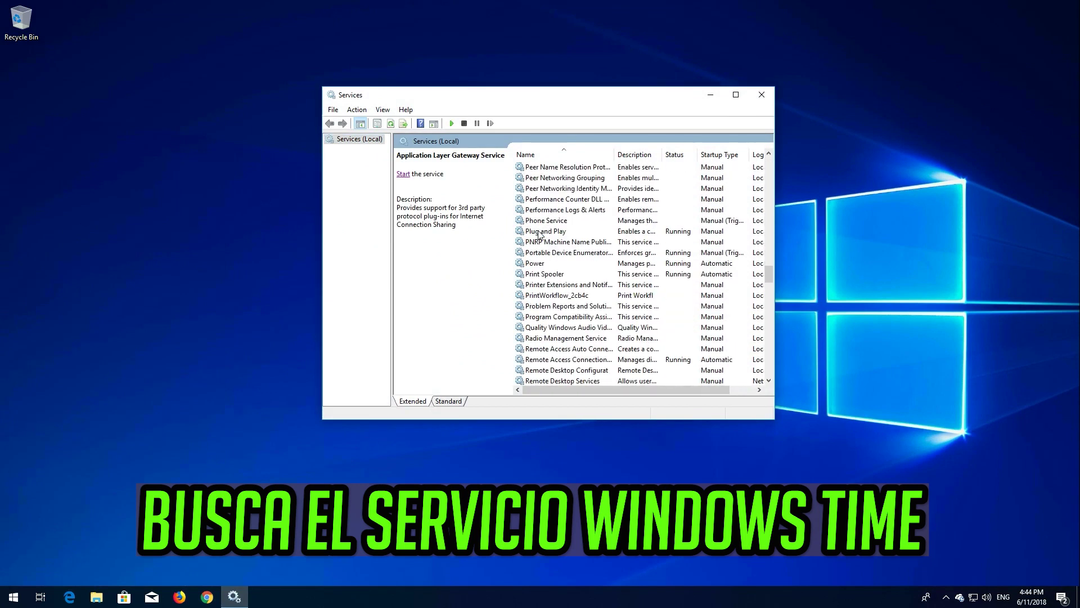
scroll(539, 232, "down", 19)
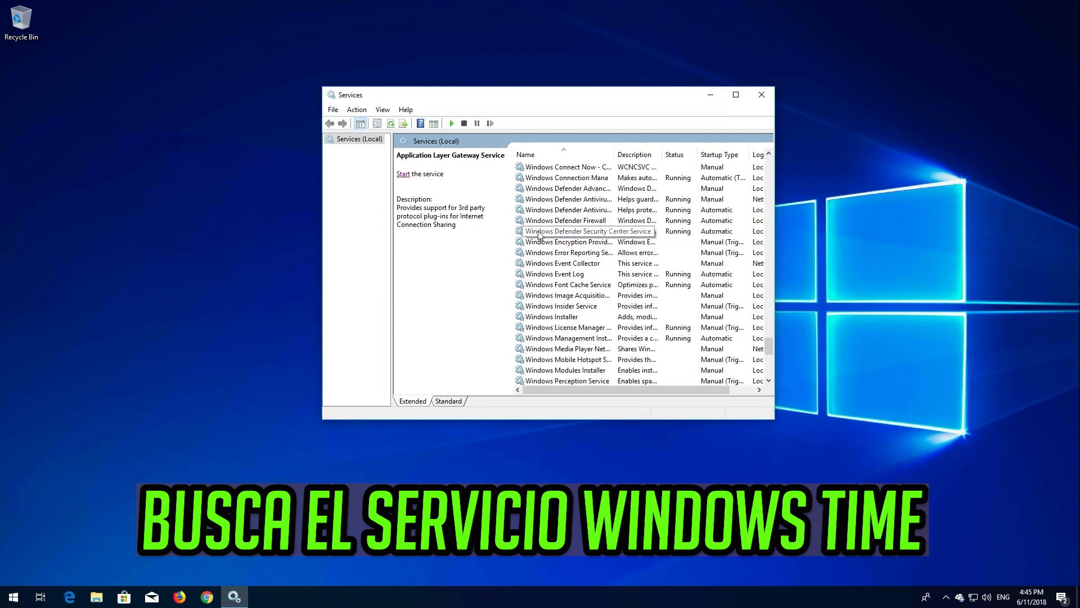
scroll(539, 235, "down", 6)
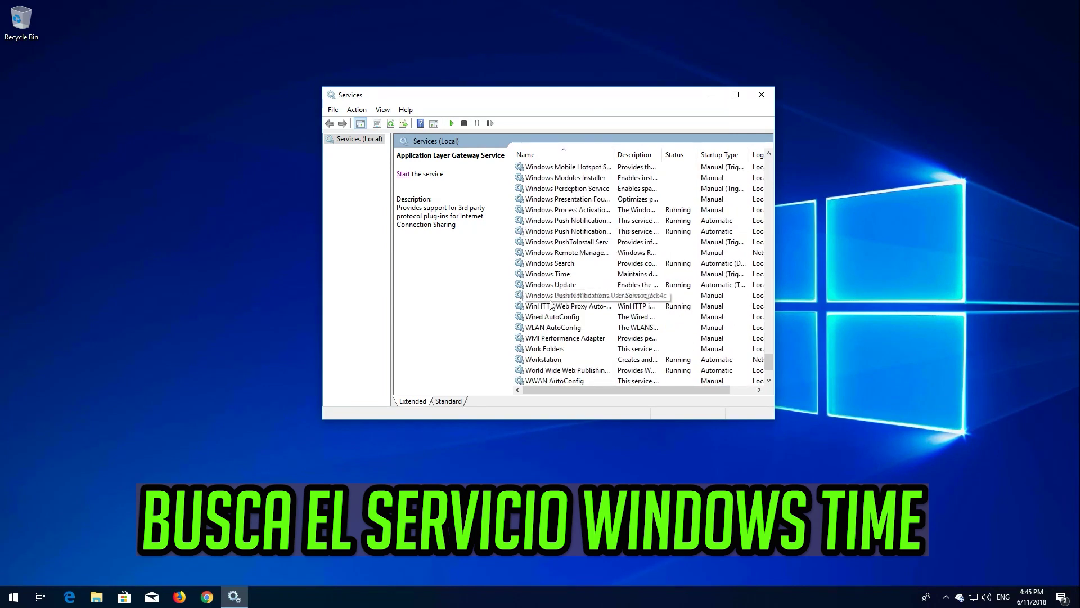
left_click(558, 275)
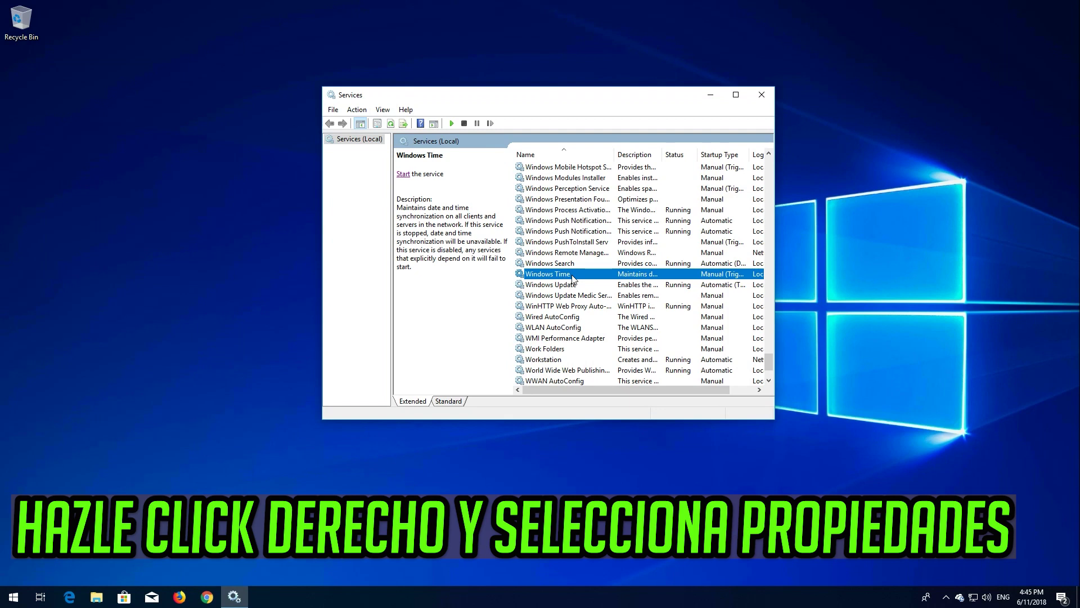
right_click(573, 278)
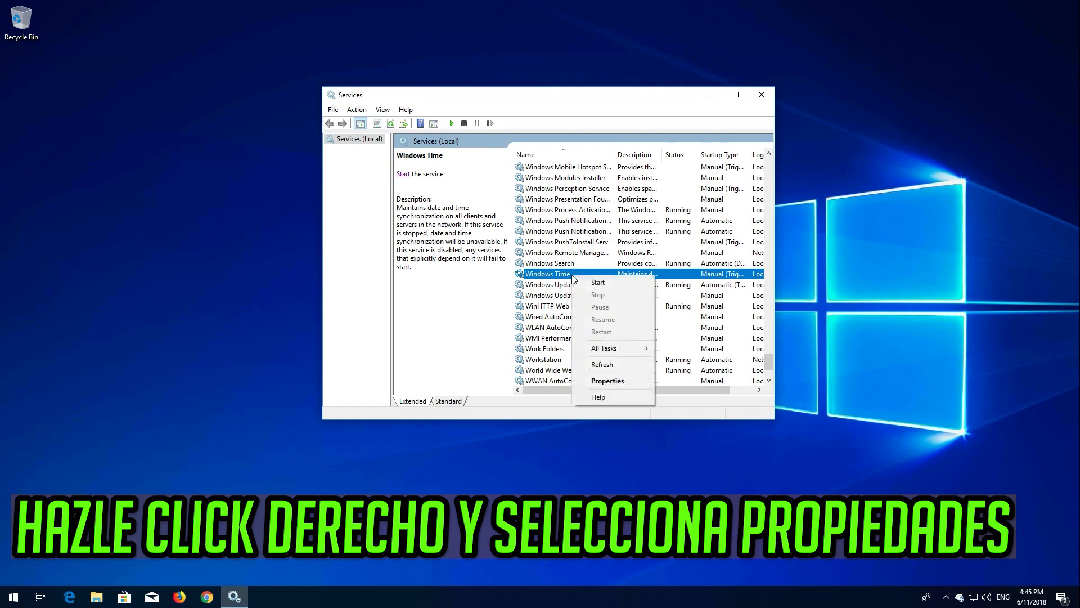
left_click(625, 381)
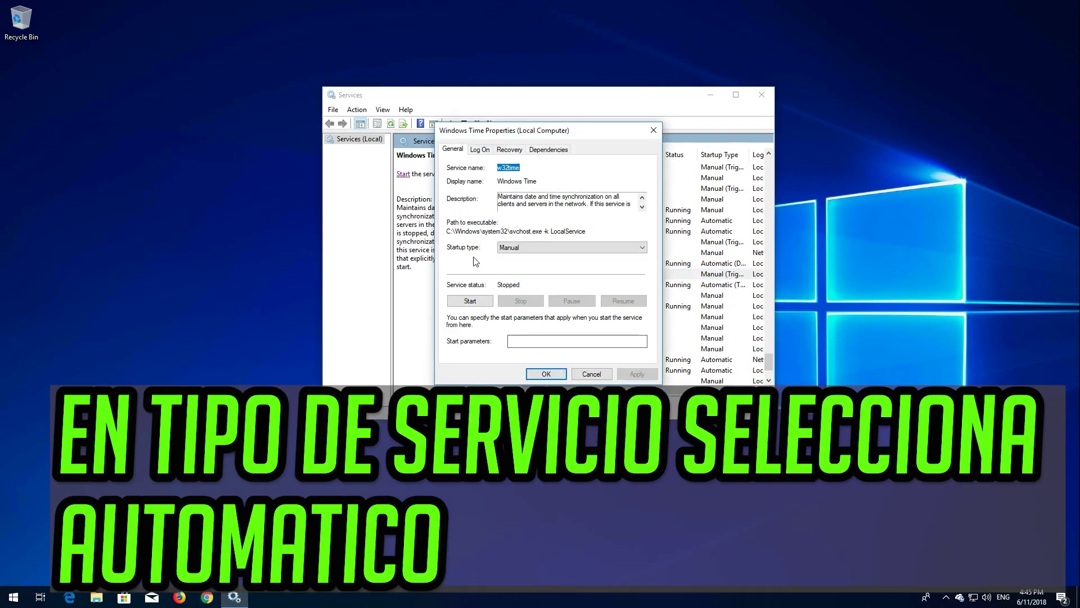
Set the Windows Time service's startup type to Automatic, apply the change and close its properties.
left_click(521, 249)
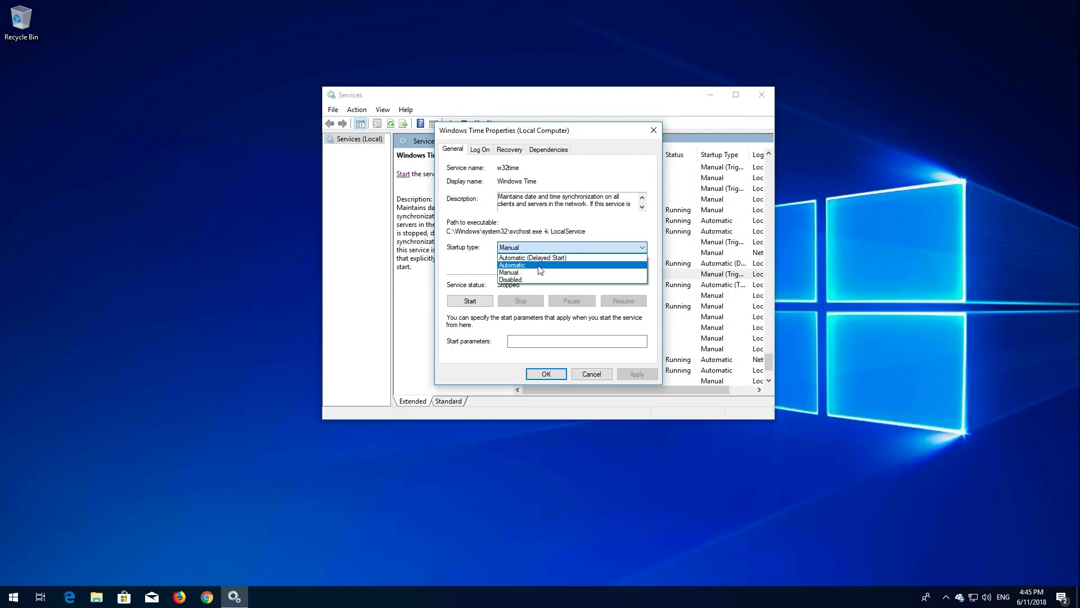
left_click(537, 267)
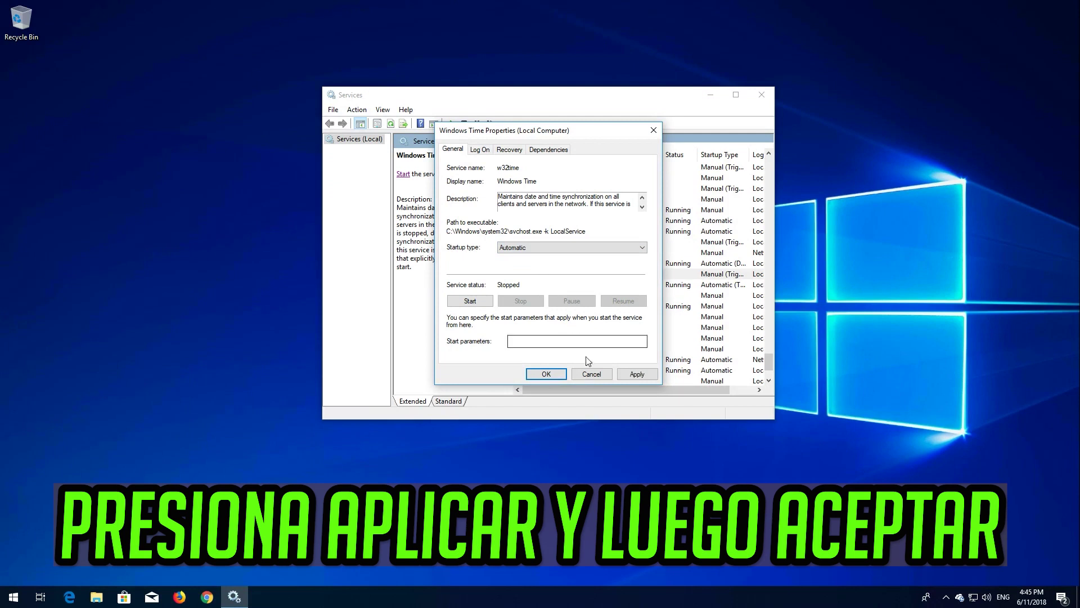
left_click(636, 377)
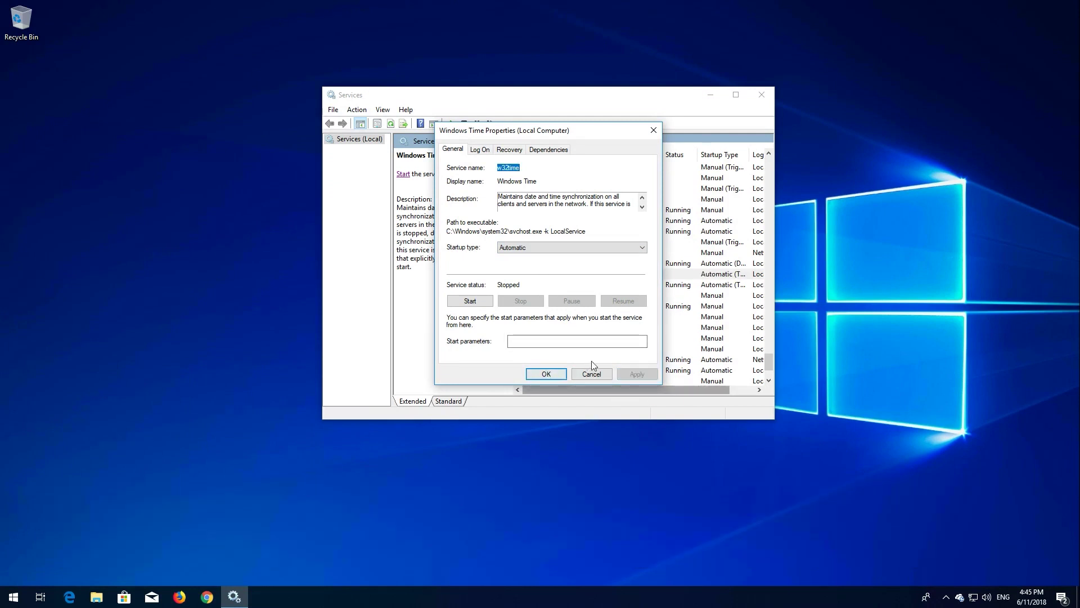
left_click(547, 374)
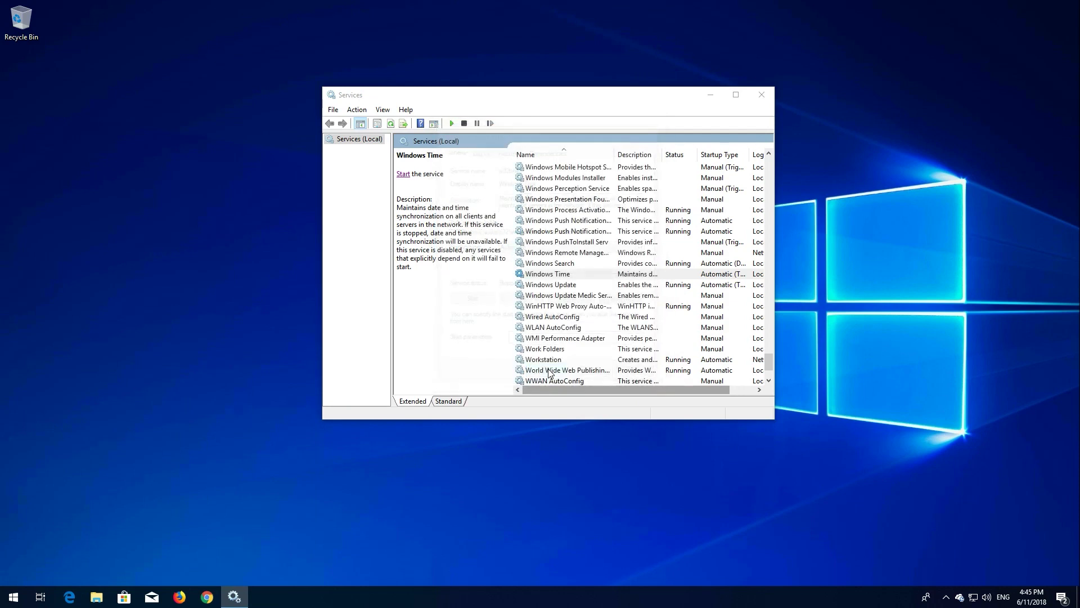
Start the Windows Time service and close the Services window.
left_click(397, 177)
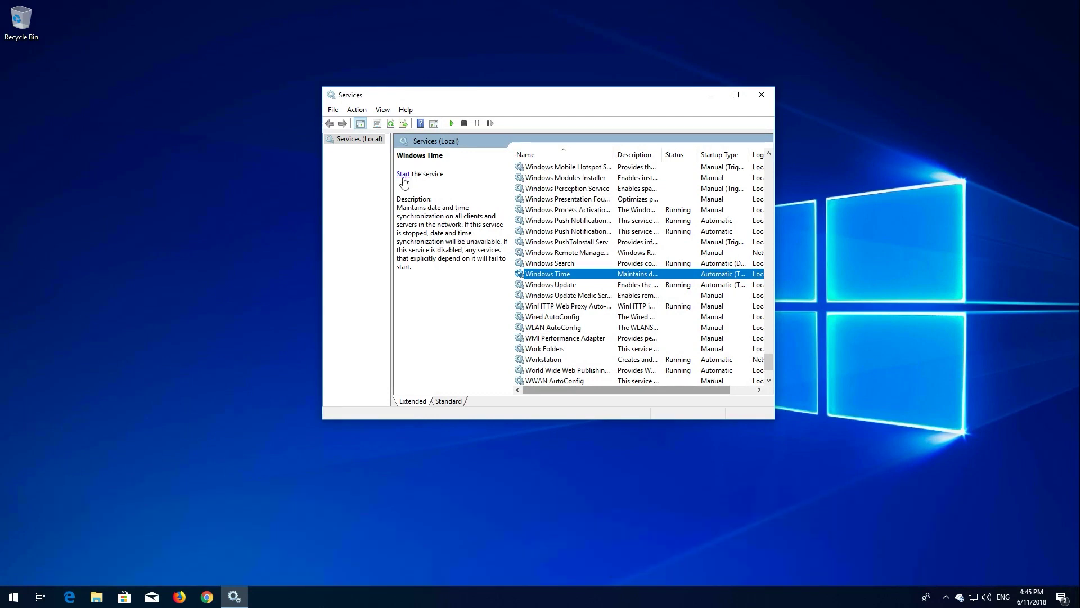
left_click(403, 175)
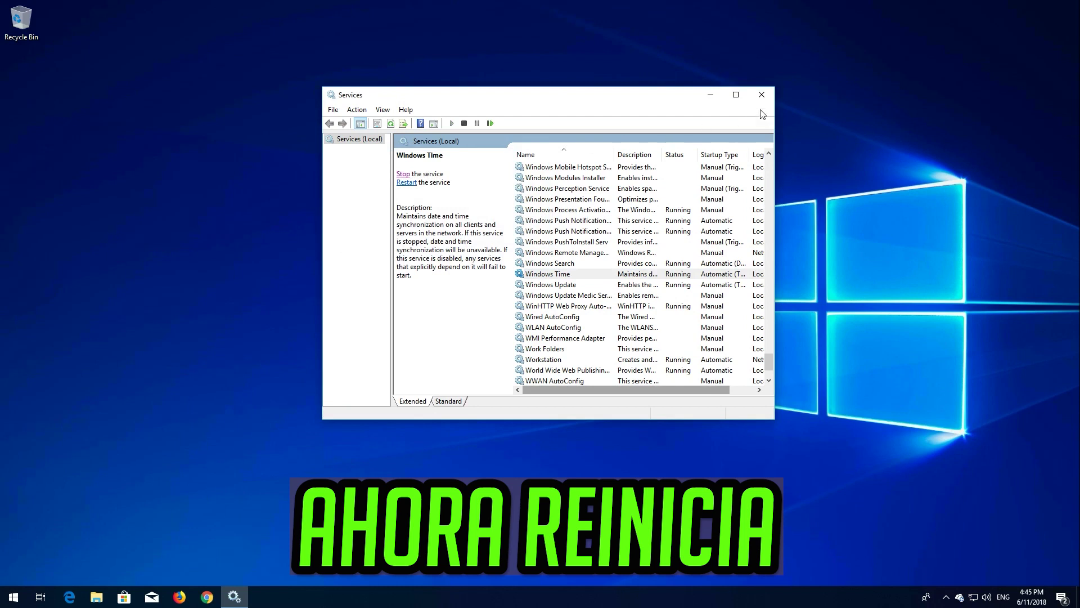
left_click(768, 97)
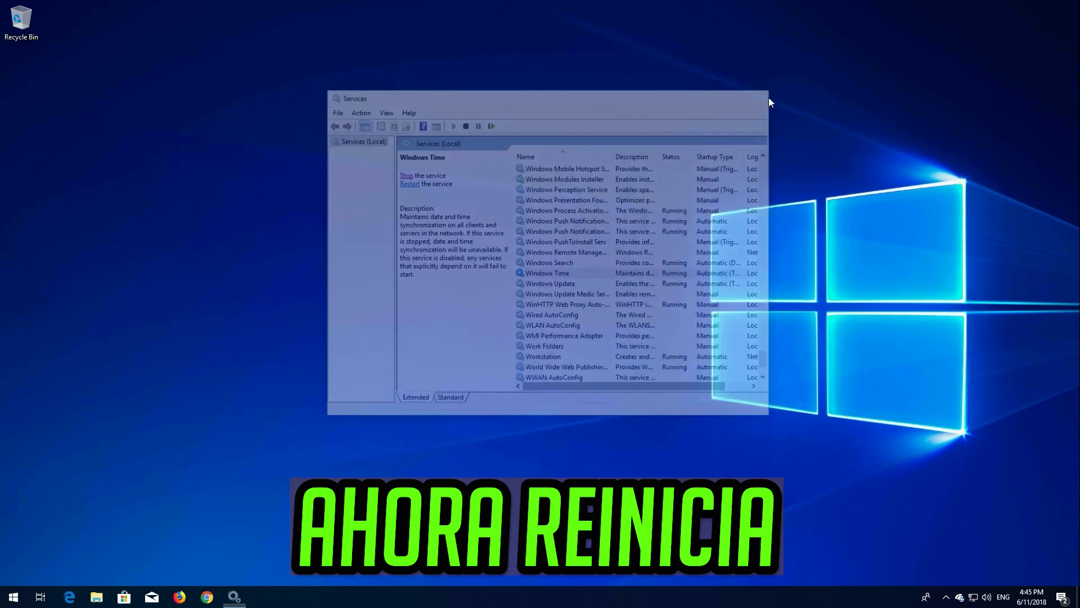
Restart the computer.
left_click(14, 597)
left_click(14, 572)
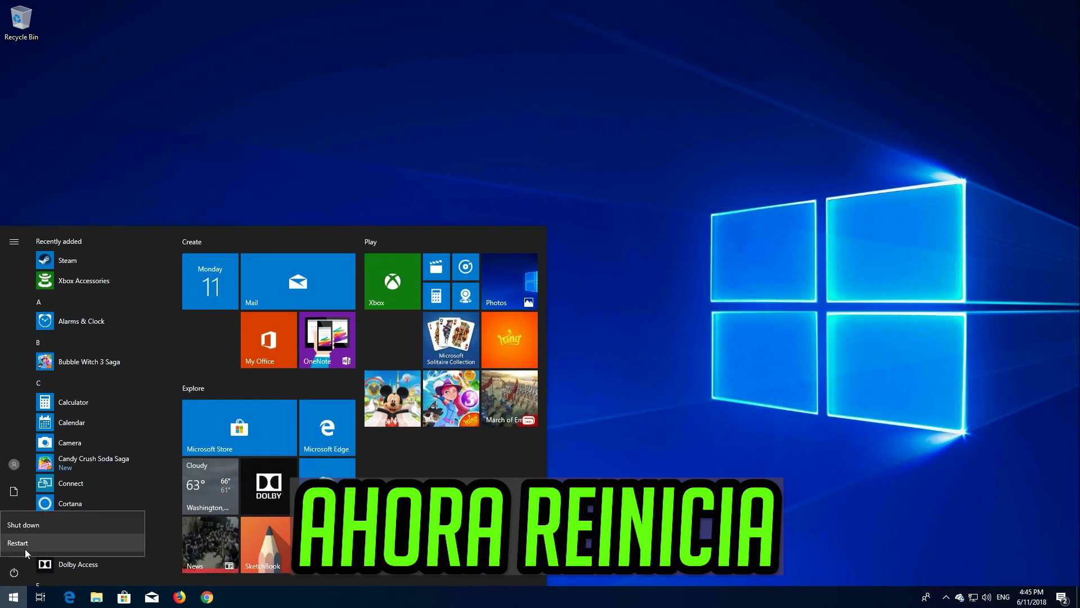
left_click(25, 548)
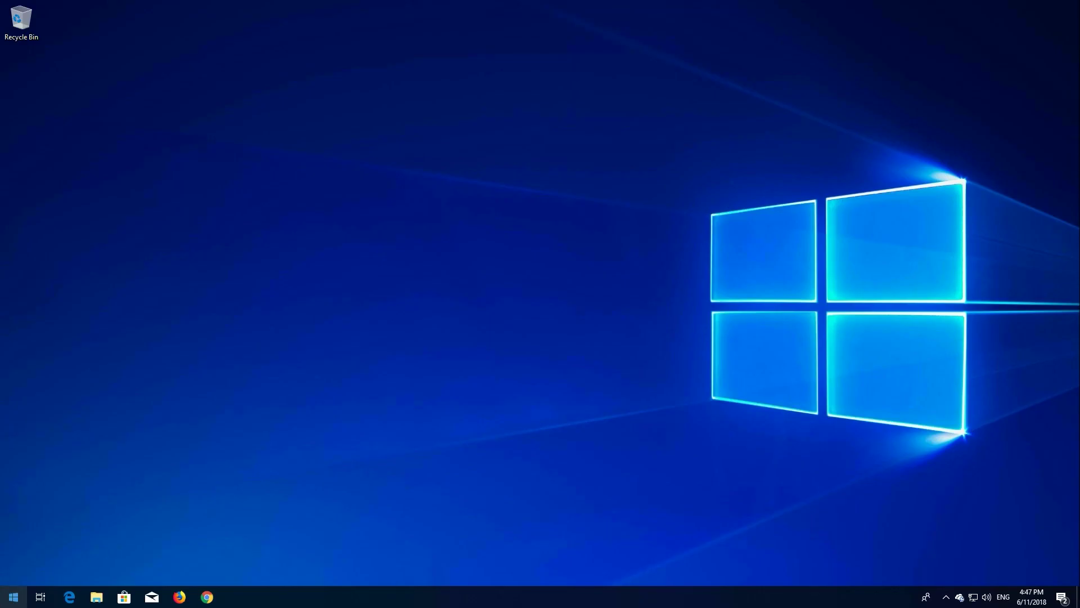
In the Date & time settings of Windows, turn on Set time automatically and Set time zone automatically.
key("super")
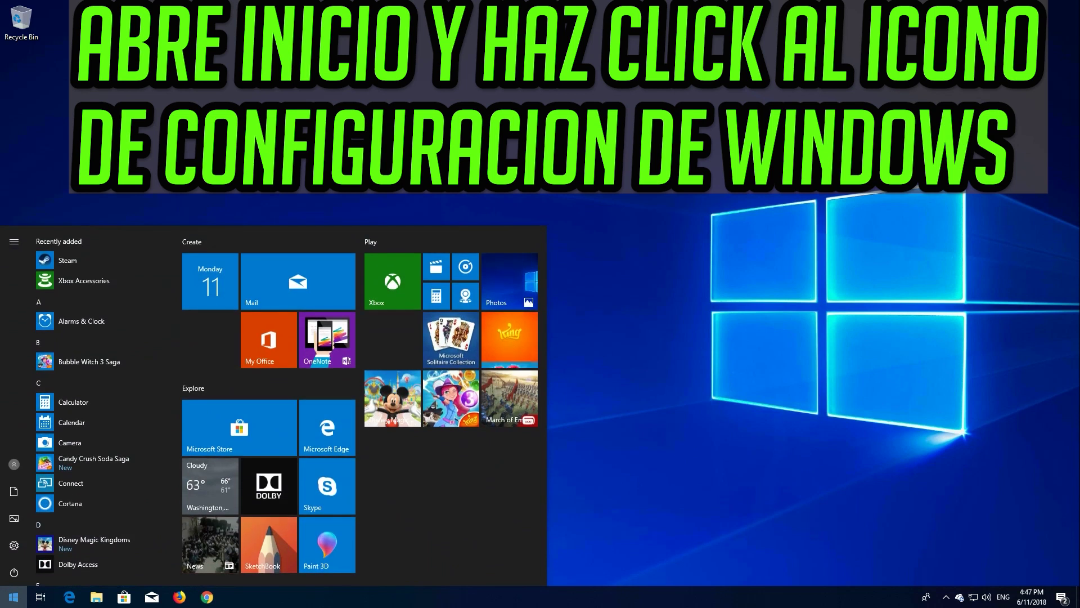
left_click(14, 545)
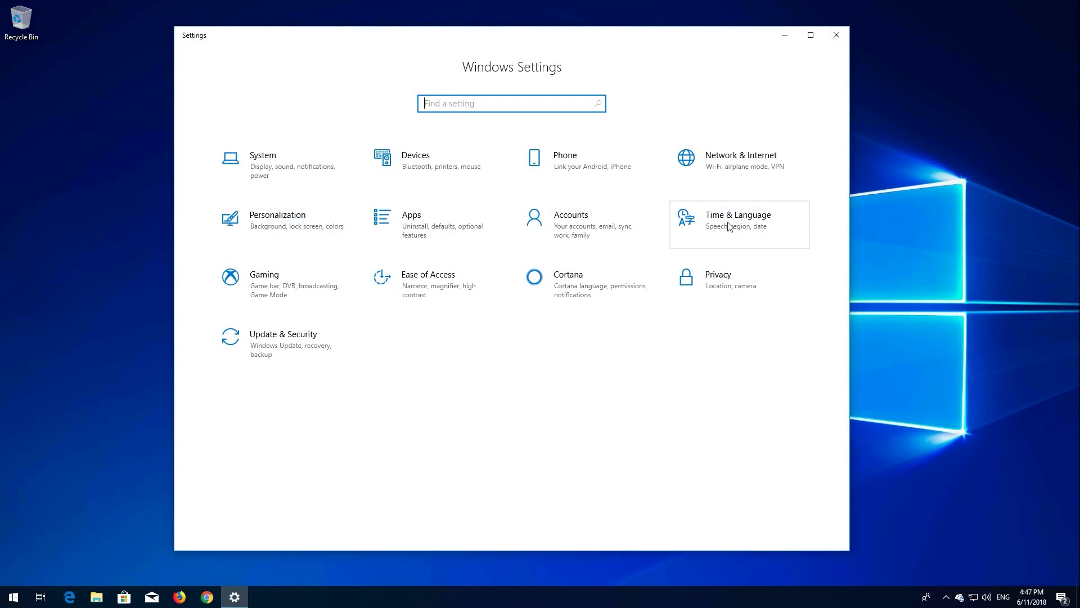
left_click(749, 224)
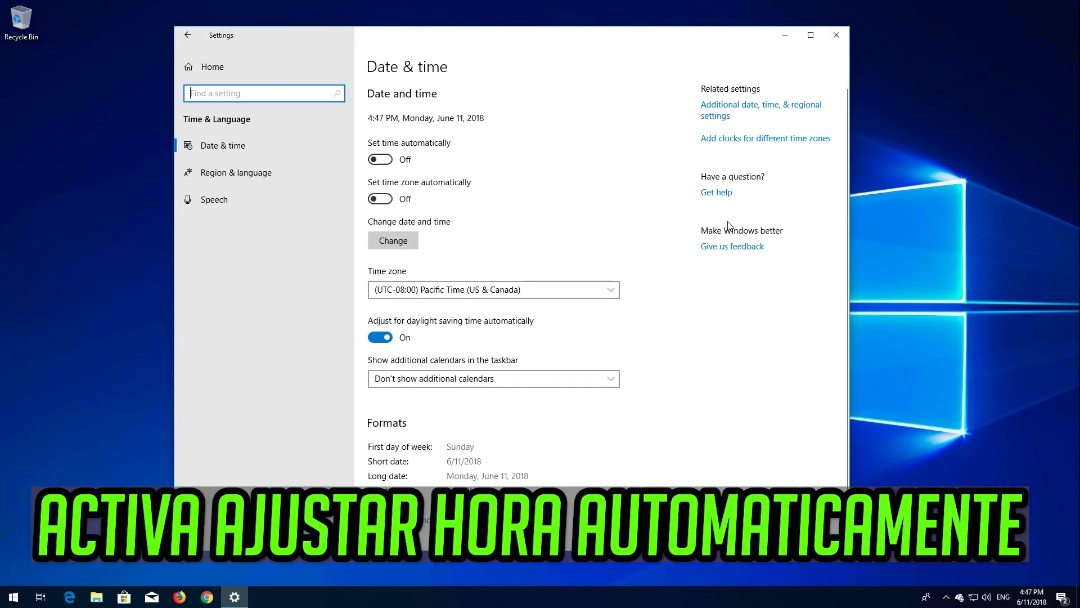
left_click(390, 161)
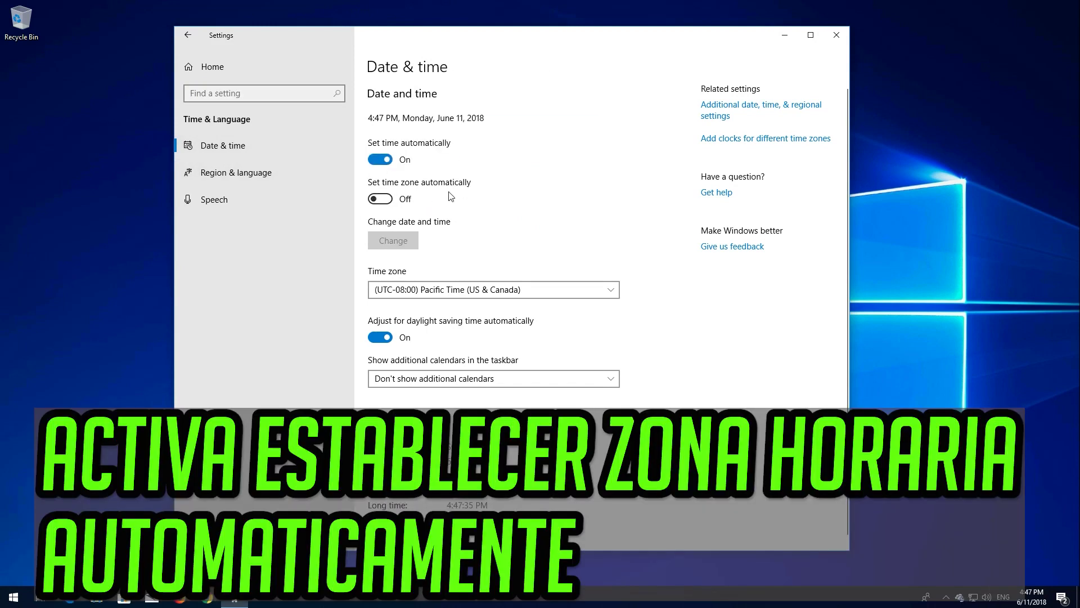
left_click(382, 202)
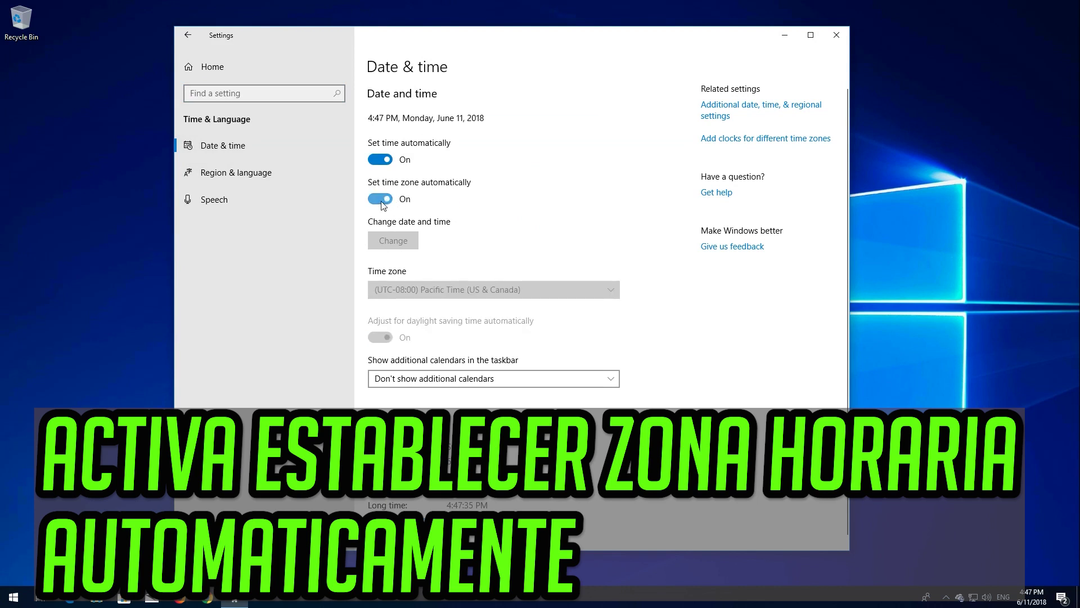